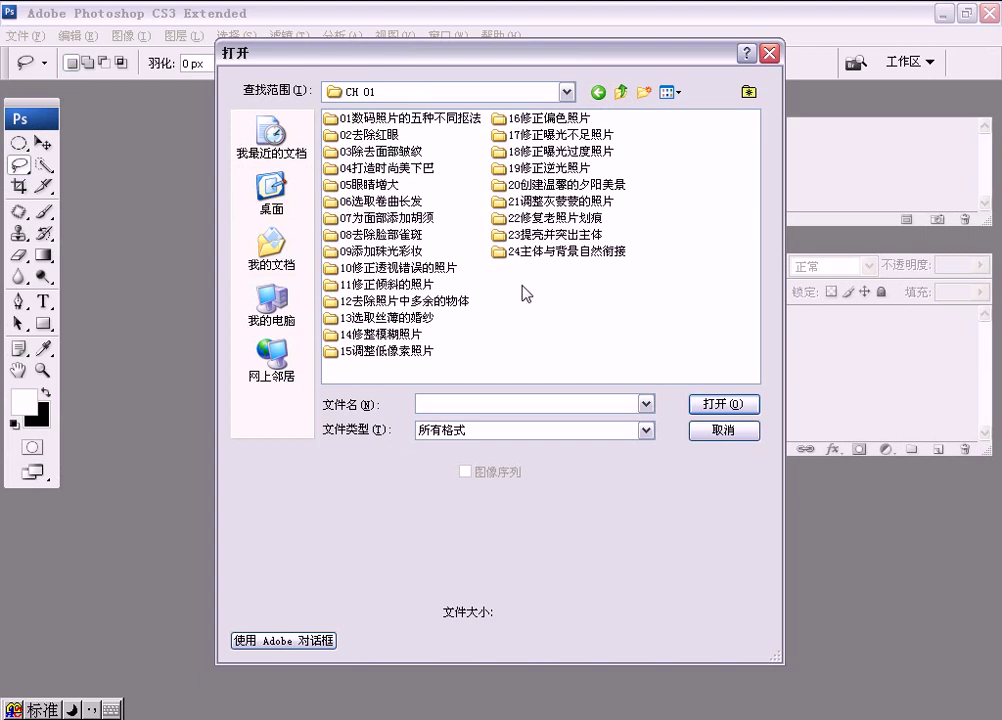
Open the photo 为面部添加胡须原图 from the folder 07为面部添加胡须
double_click(395, 218)
left_click(415, 135)
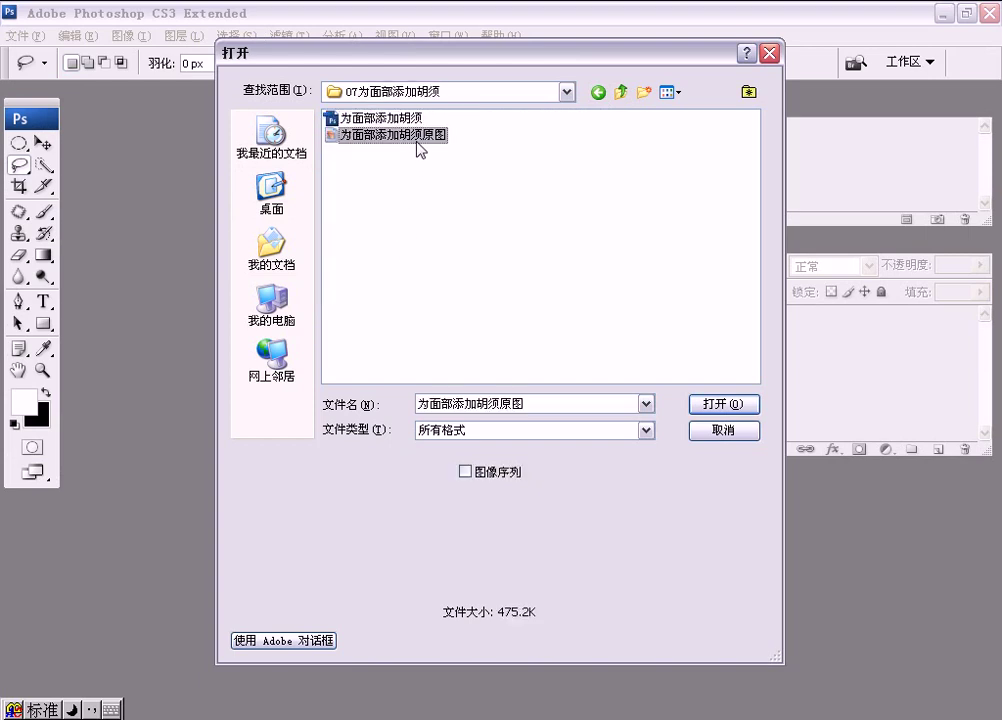
left_click(706, 405)
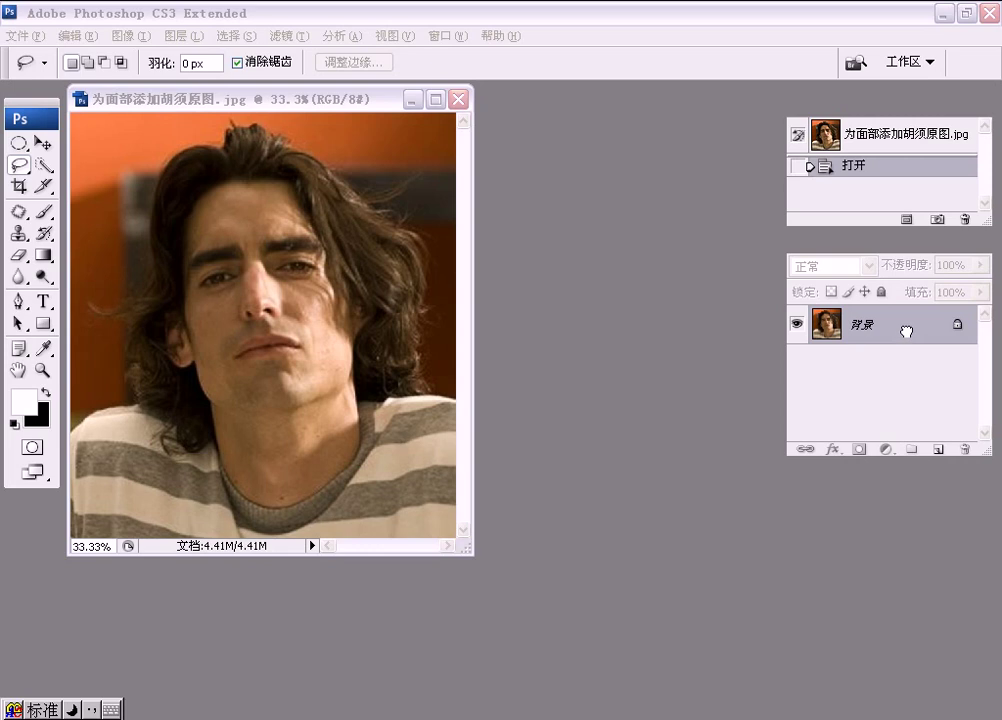
Duplicate the background layer and desaturate the copy
left_click_drag(906, 331, 938, 451)
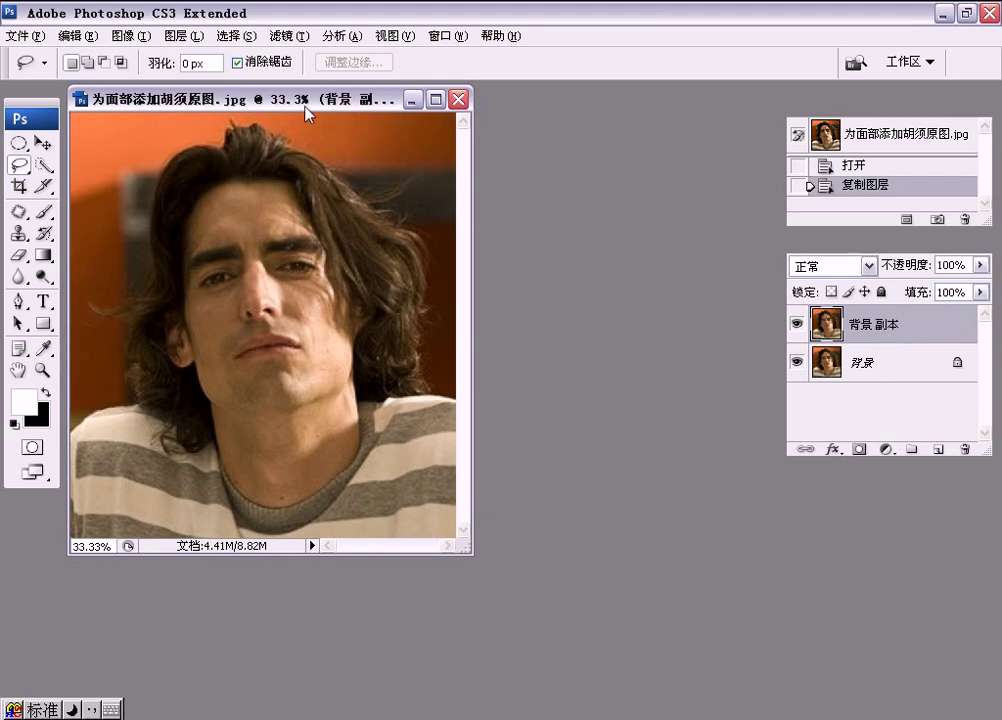
left_click(132, 36)
mouse_move(286, 79)
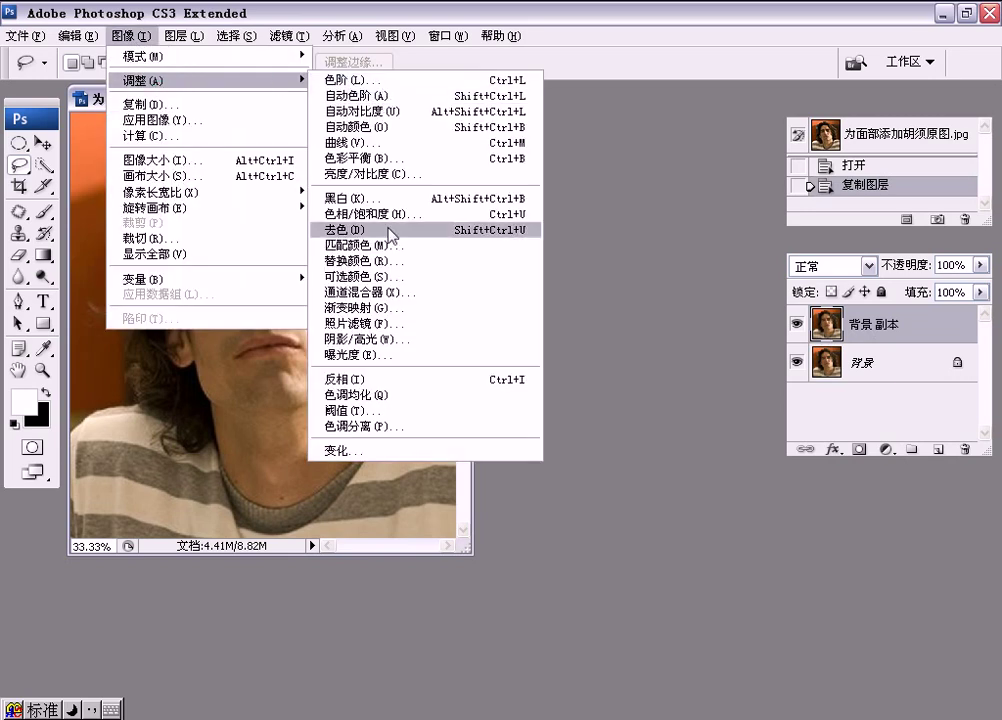
left_click(345, 236)
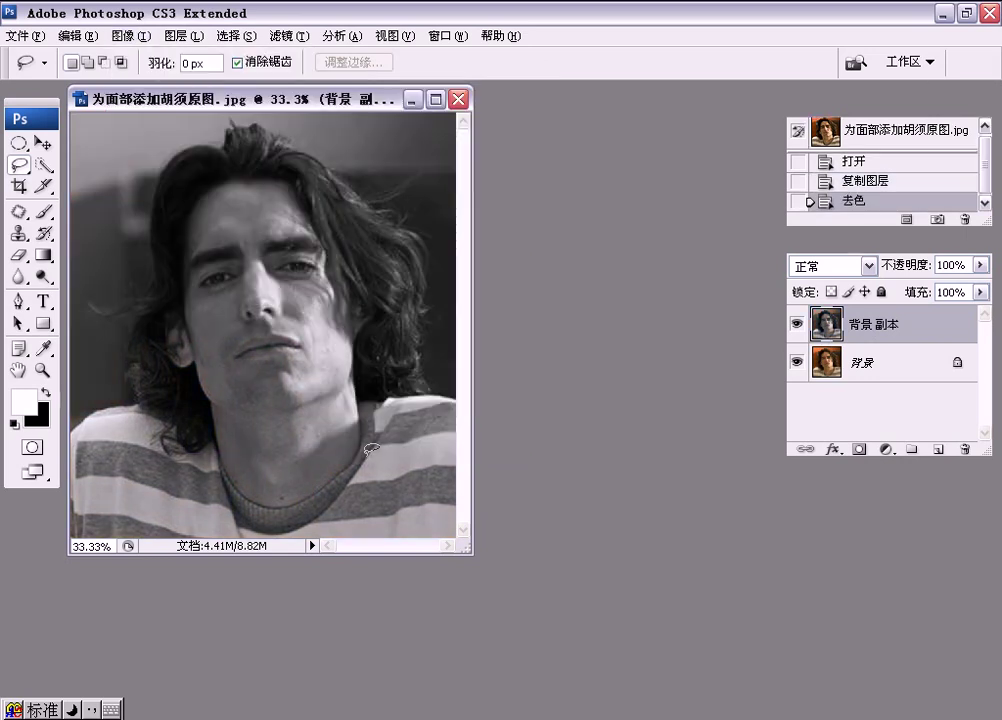
Apply the High Pass filter (高反差保留) to the desaturated copy with a radius of 8.2 pixels
left_click(278, 38)
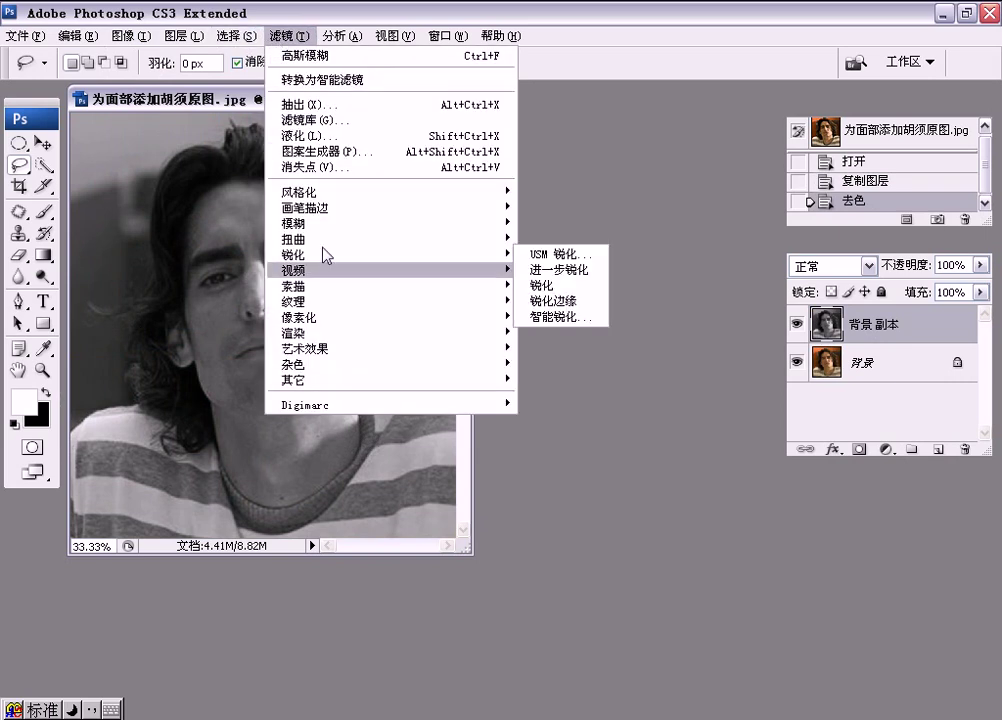
mouse_move(331, 384)
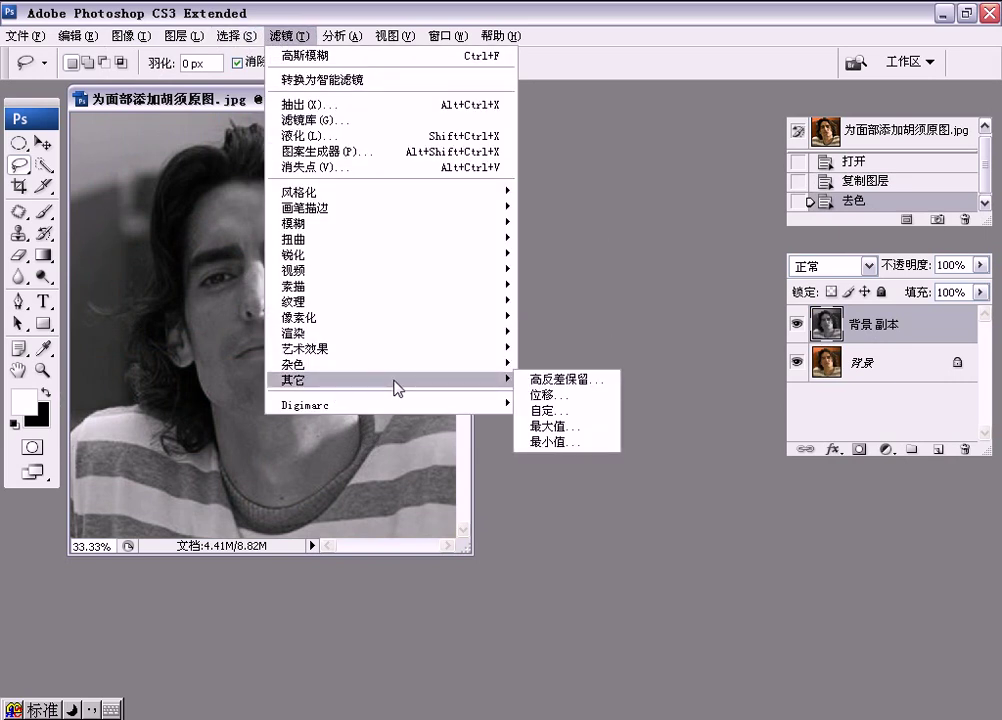
left_click(541, 384)
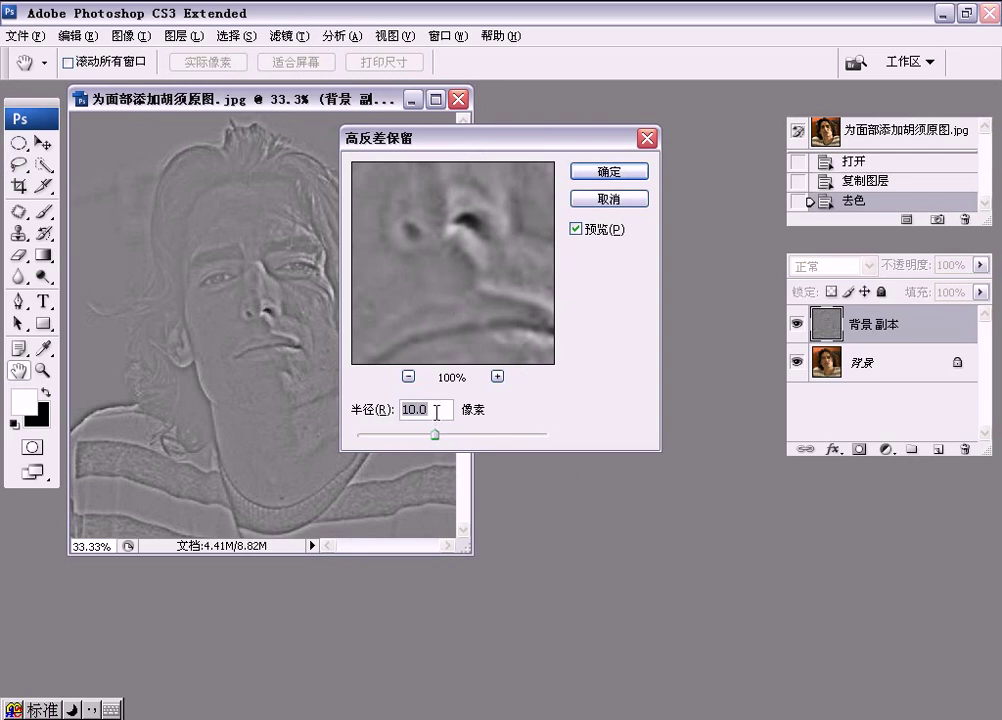
type("8.2")
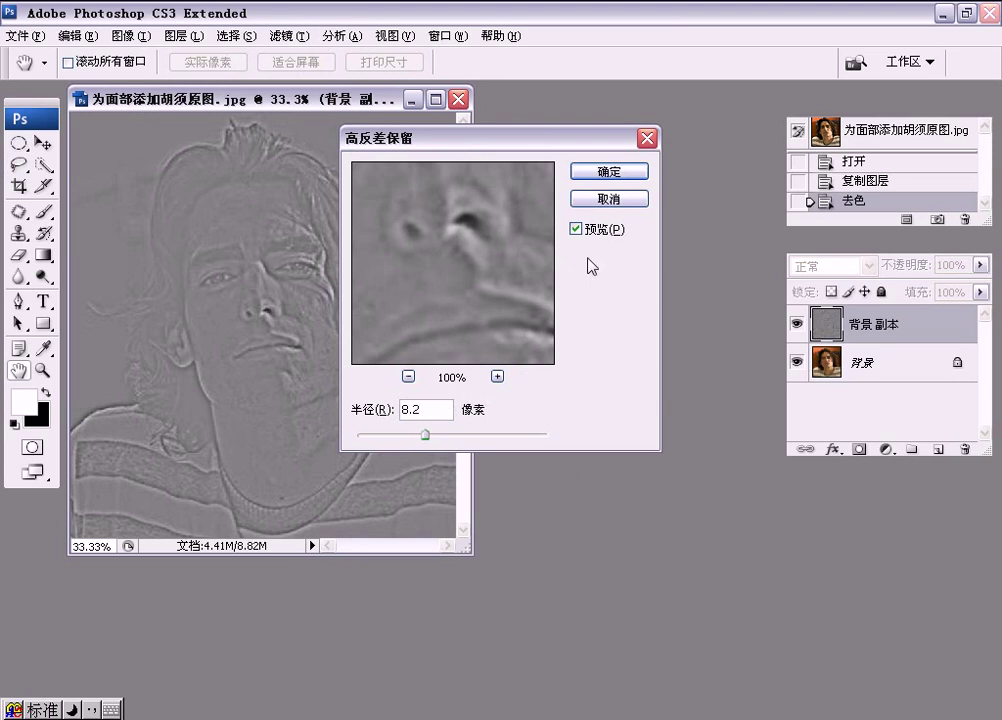
left_click(603, 178)
key("l")
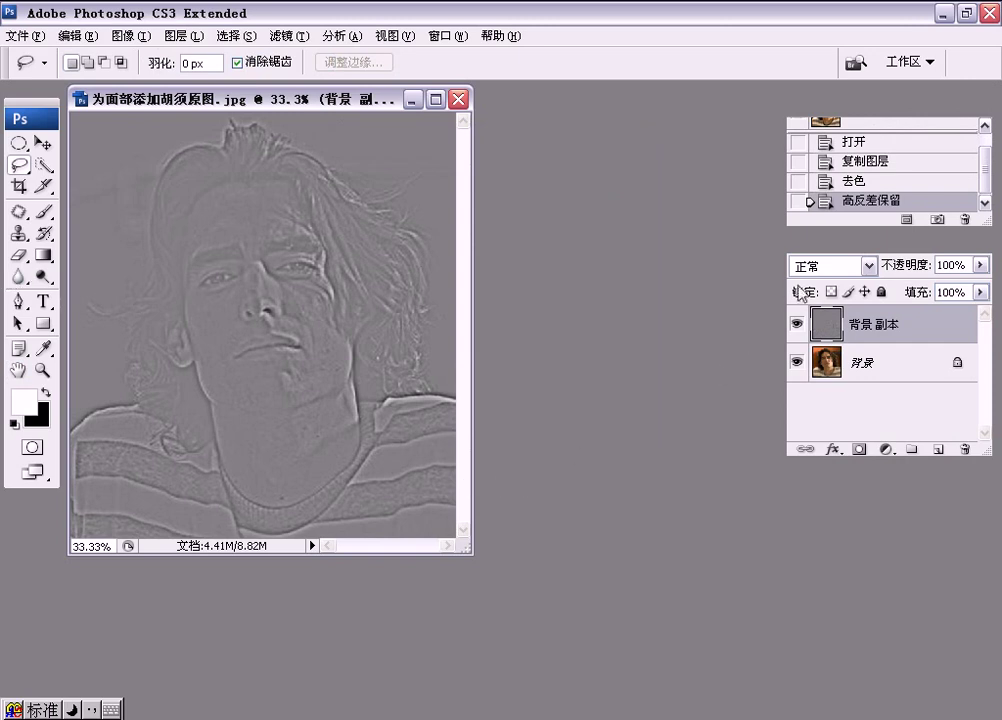
Set the filtered copy's blending mode to Overlay (叠加) and merge it down into the background
left_click(870, 266)
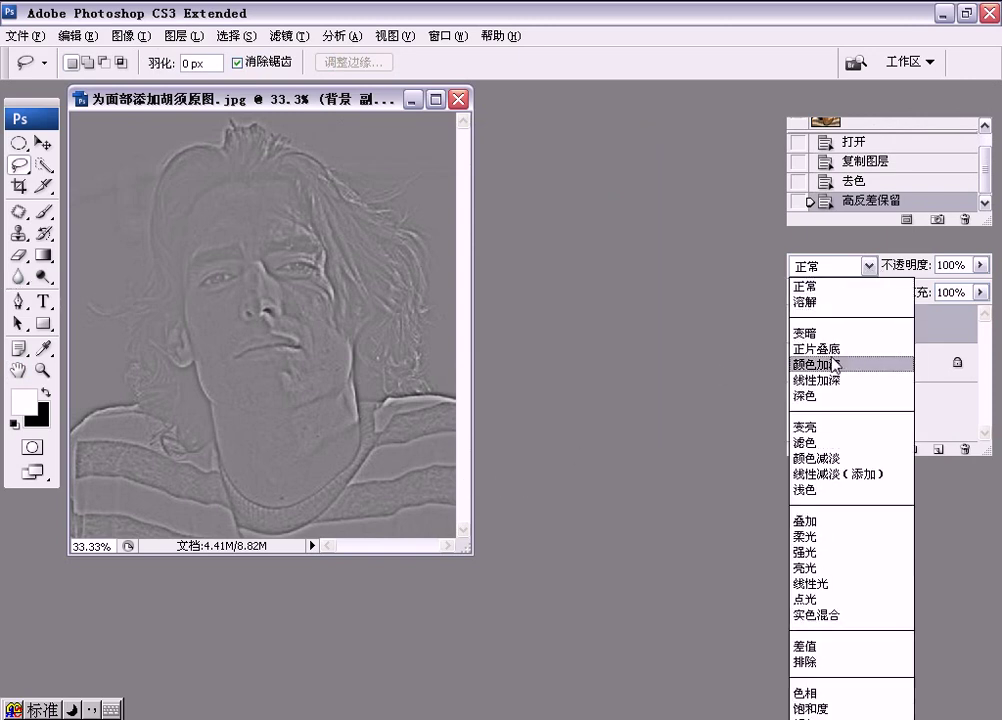
left_click(822, 521)
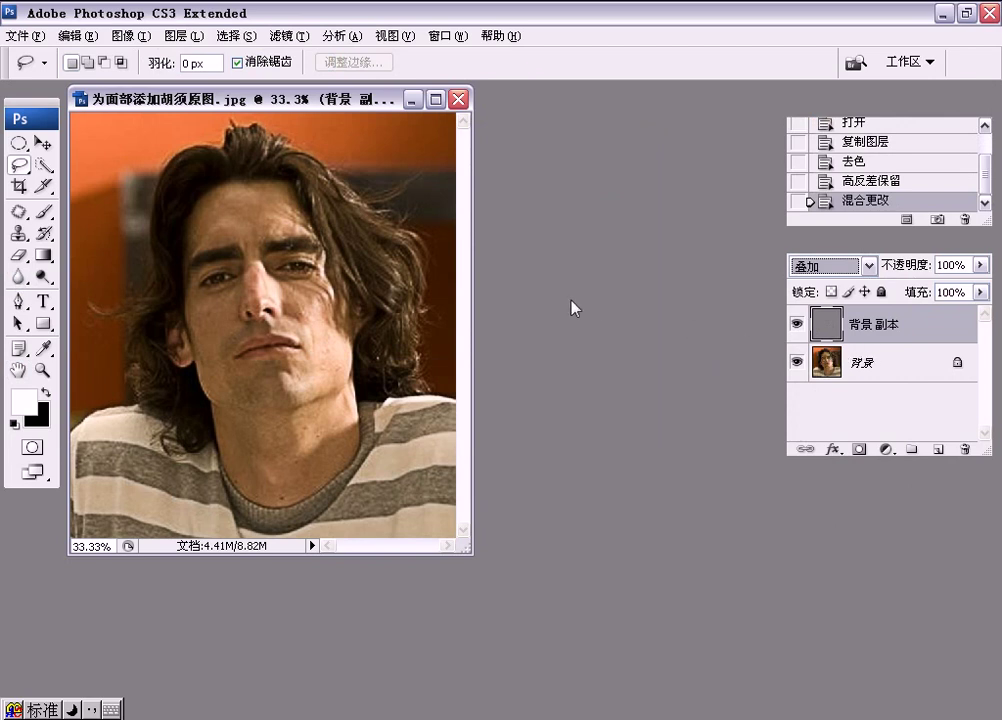
left_click(183, 36)
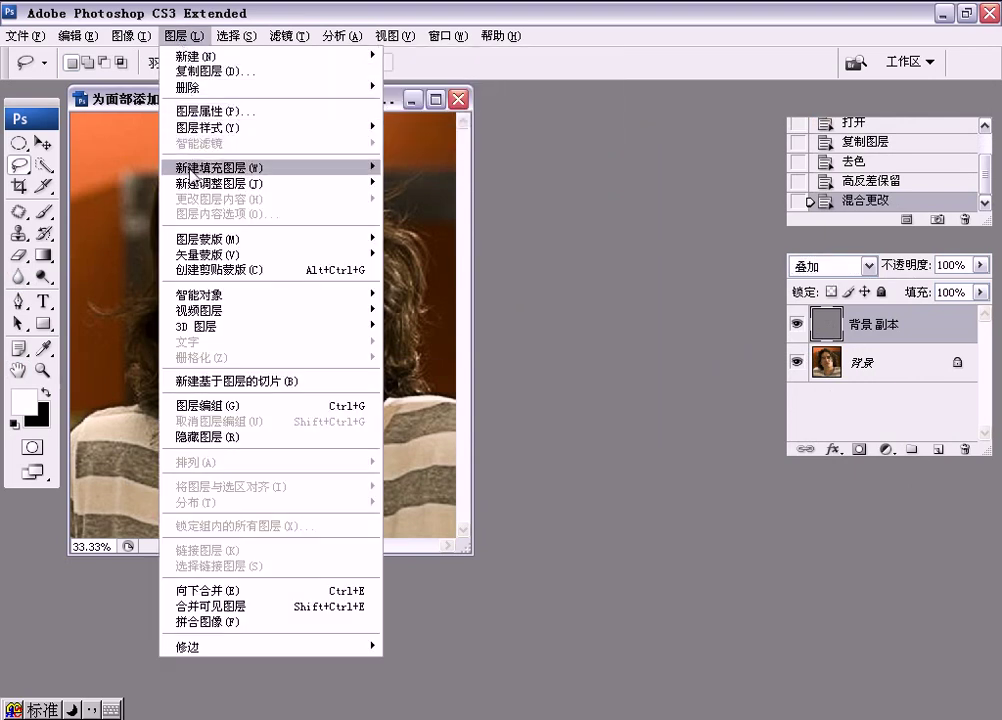
left_click(229, 590)
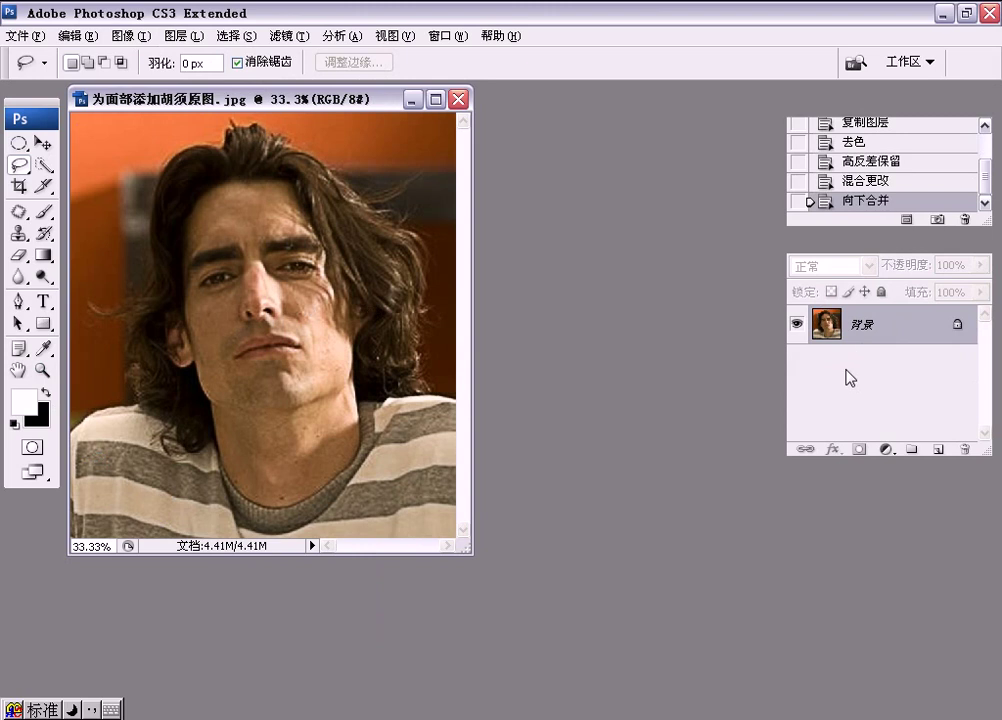
Add a new empty layer above the background and set the foreground color to R 166, G 165, B 165
left_click(937, 450)
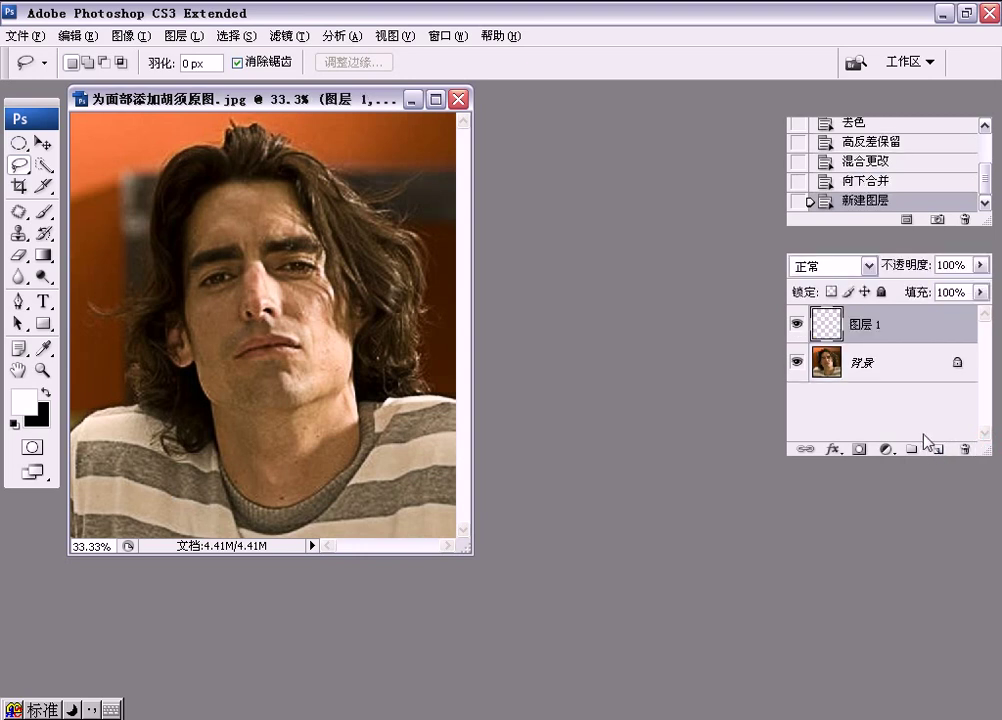
left_click(29, 407)
left_click_drag(505, 179, 436, 192)
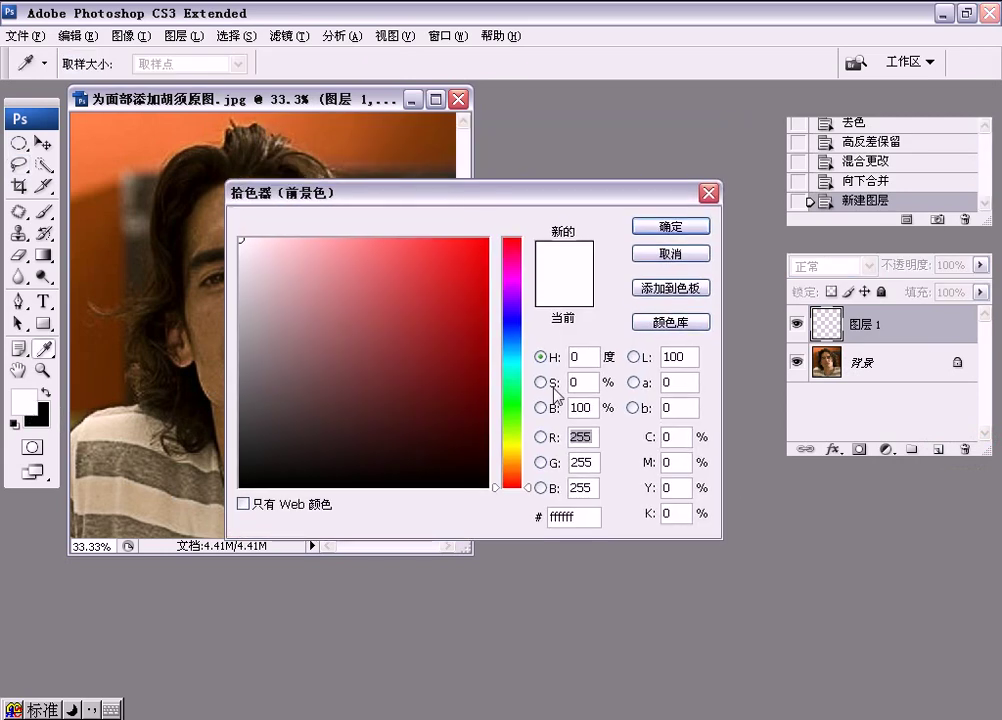
type("166")
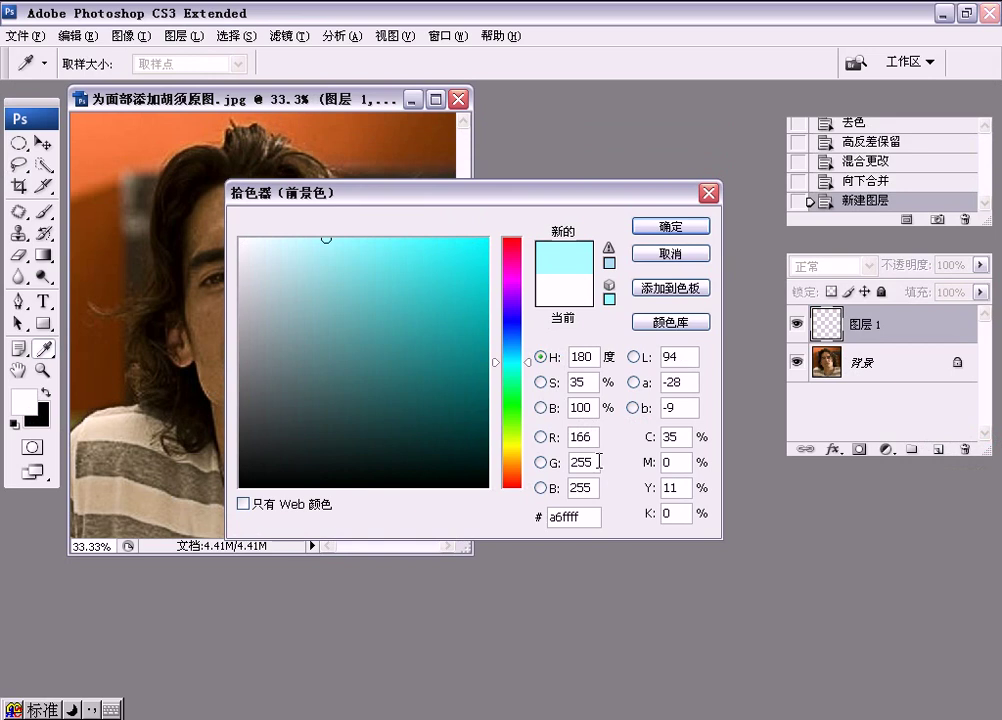
key("Tab")
type("165")
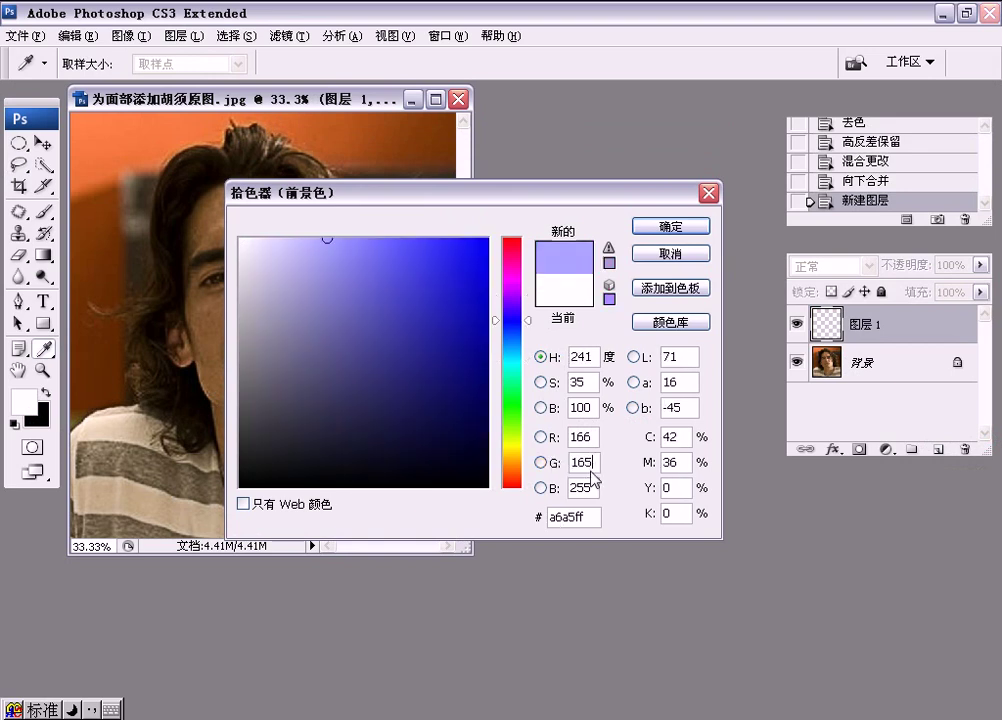
double_click(588, 488)
type("165")
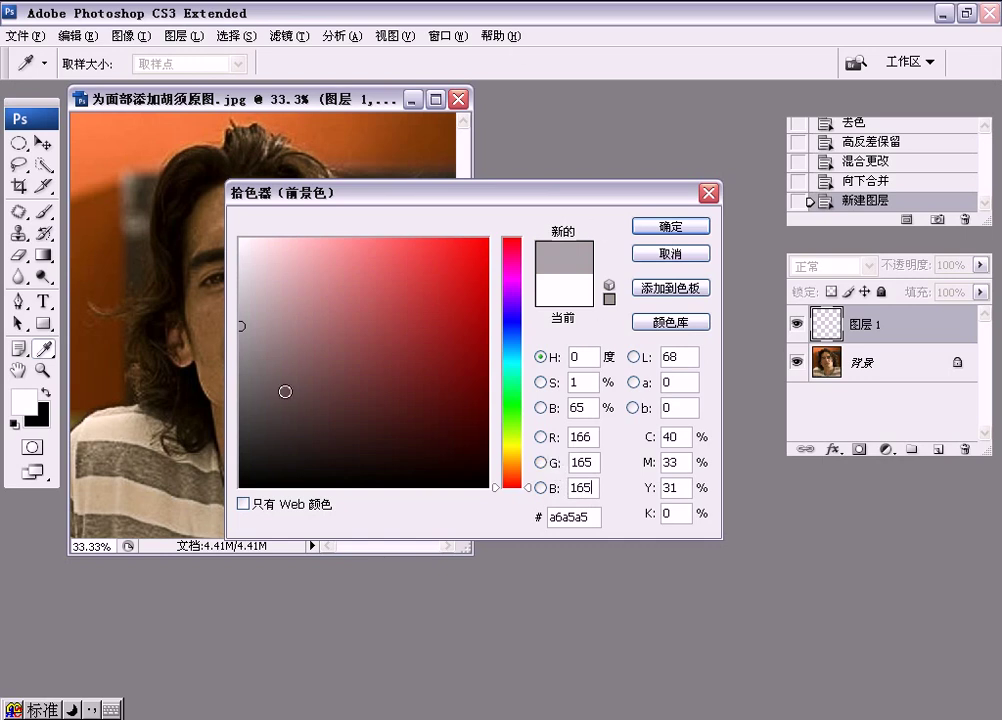
left_click(655, 230)
key("l")
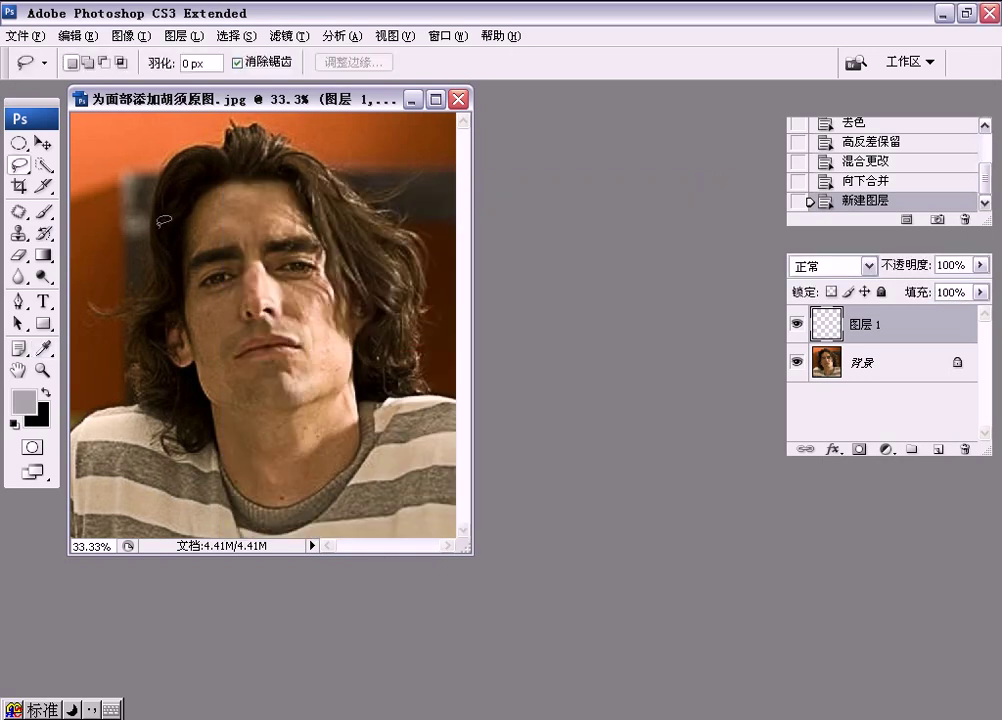
Choose the Brush tool with the soft round 27 px preset and set its diameter to 108 px
left_click(44, 216)
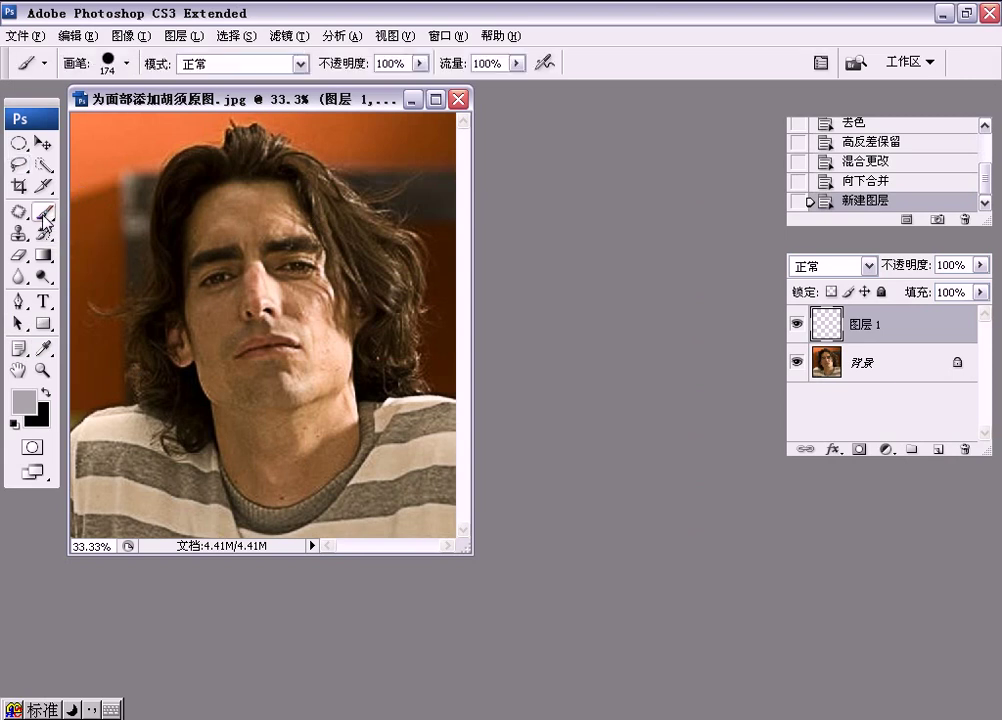
left_click(100, 56)
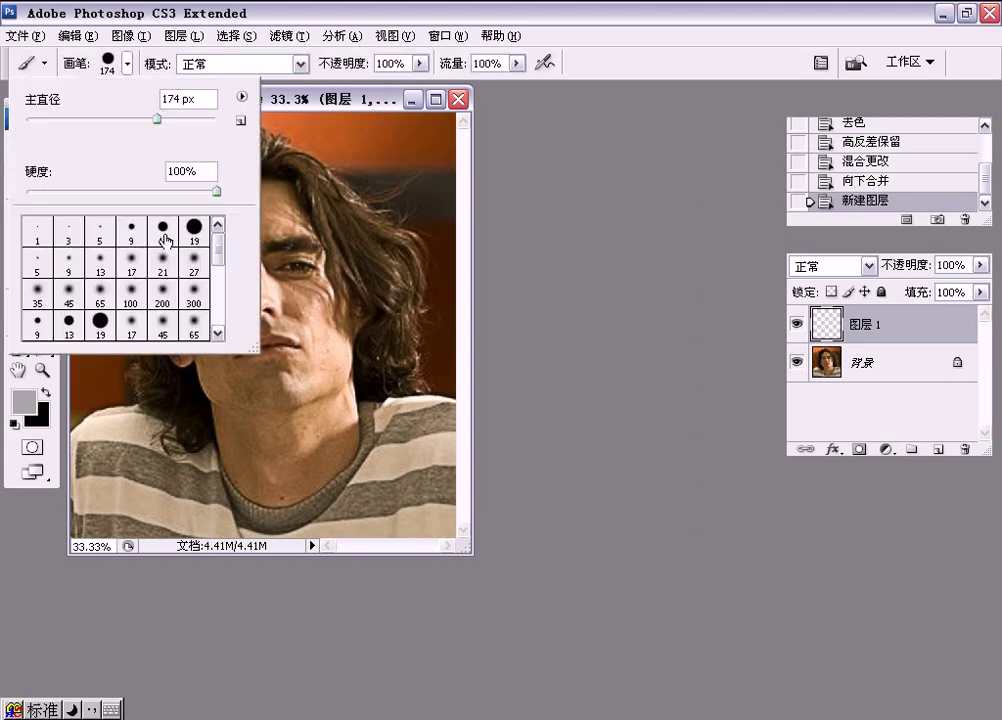
left_click(193, 266)
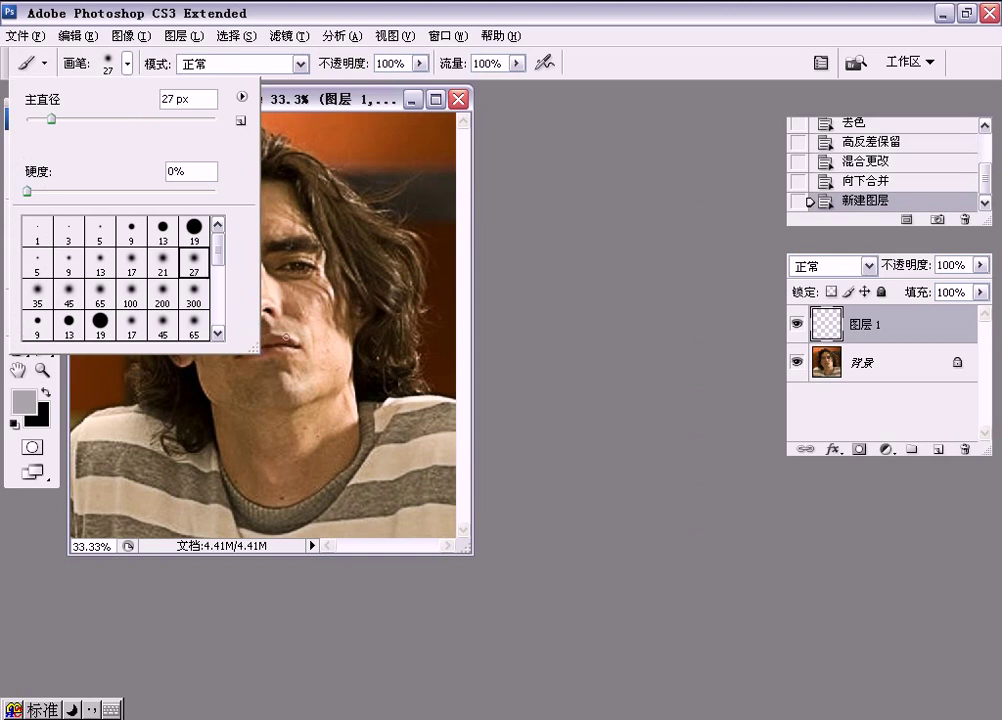
left_click_drag(51, 119, 129, 119)
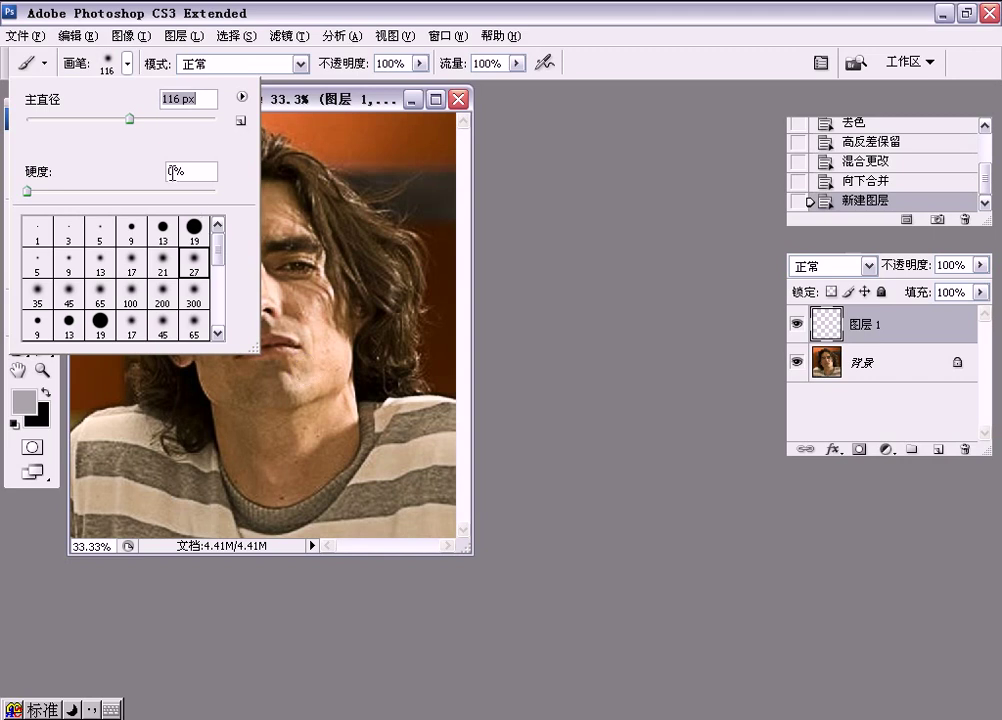
left_click_drag(133, 124, 127, 125)
left_click(418, 88)
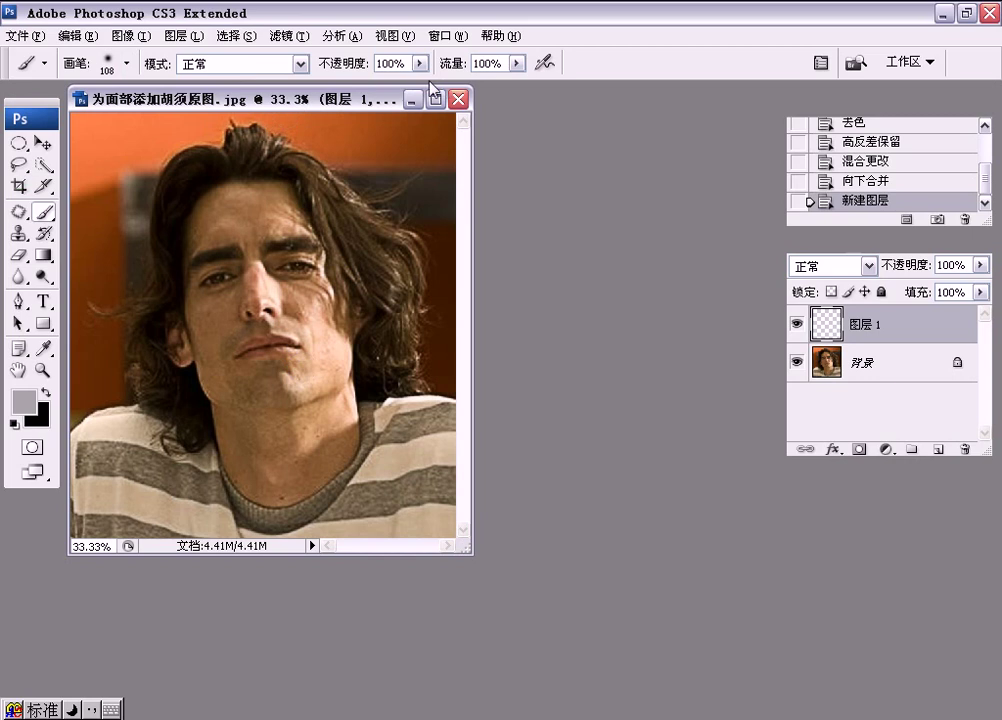
Paint a gray beard shape across the chin and along both jaw sides, reducing the brush to 60 px for the edges
key("ctrl+plus")
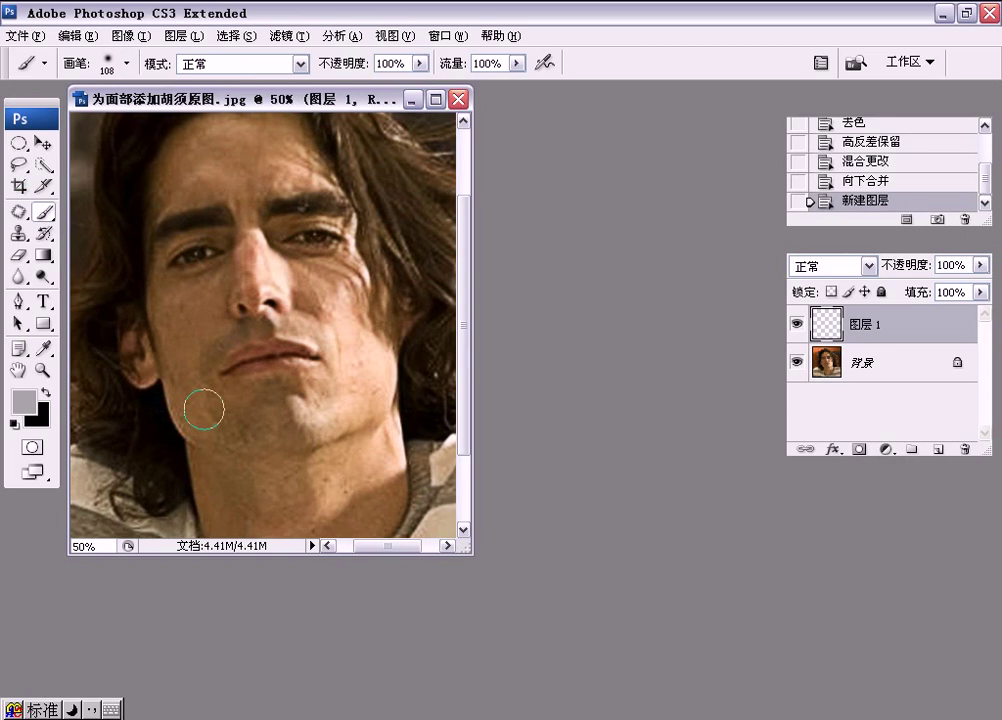
mouse_move(188, 403)
left_mouse_down()
mouse_move(272, 431)
mouse_move(316, 416)
mouse_move(240, 403)
mouse_move(303, 398)
mouse_move(202, 404)
mouse_move(316, 404)
mouse_move(350, 390)
mouse_move(326, 390)
mouse_move(342, 388)
mouse_move(355, 402)
mouse_move(365, 390)
mouse_move(320, 412)
left_mouse_up()
key("bracketleft")
key("bracketleft")
key("bracketleft")
key("bracketleft")
key("bracketleft")
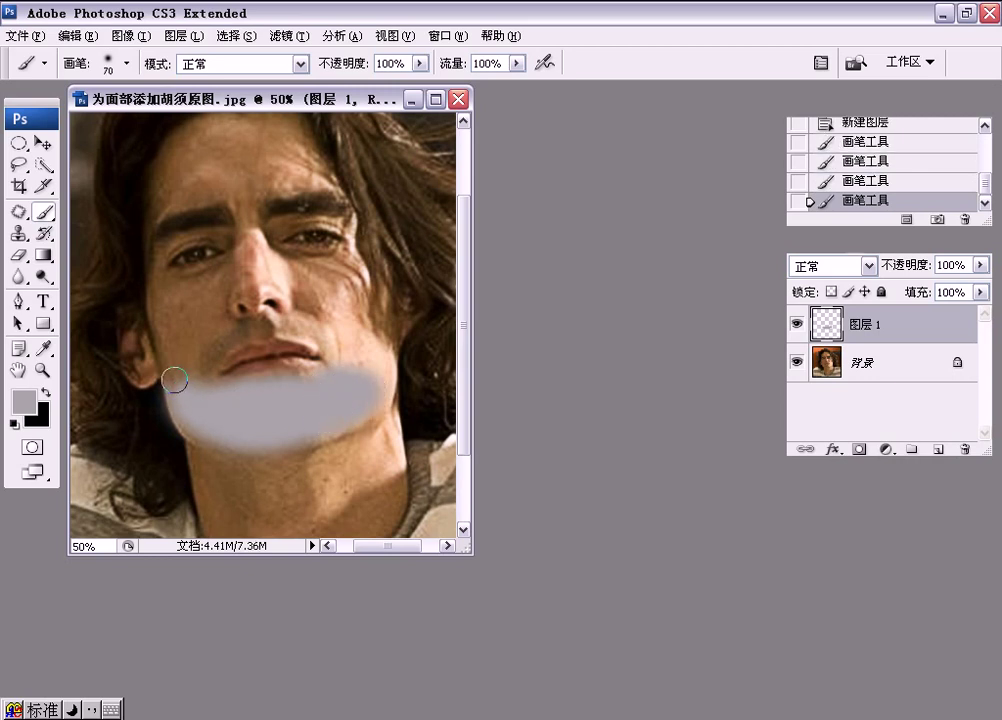
mouse_move(172, 378)
left_mouse_down()
mouse_move(175, 367)
mouse_move(197, 425)
mouse_move(258, 437)
mouse_move(331, 427)
left_mouse_up()
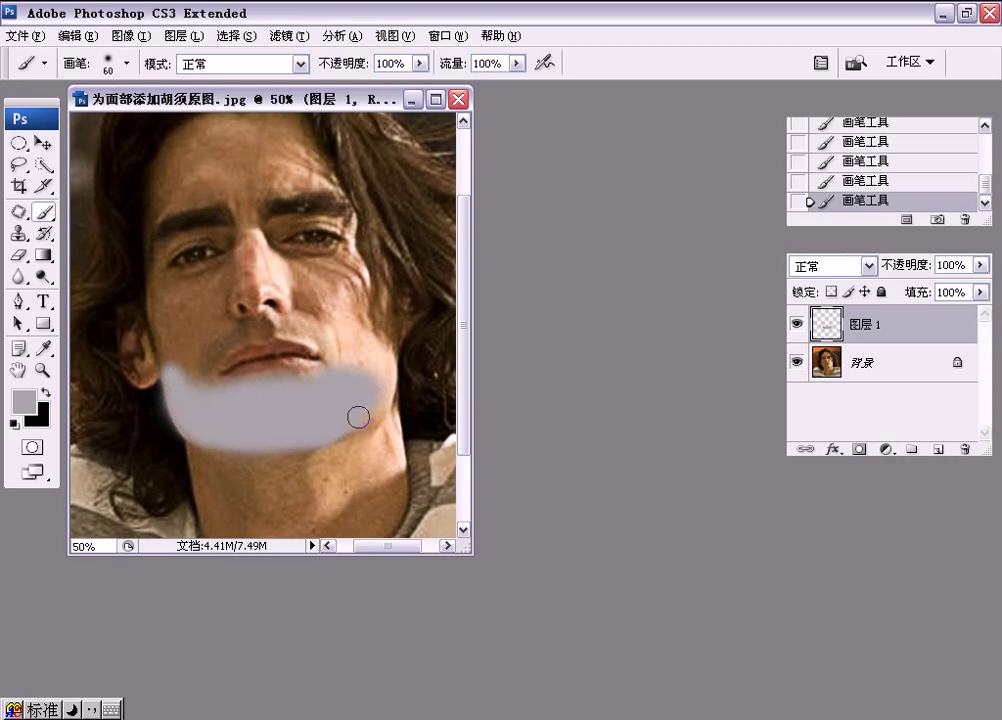
mouse_move(369, 391)
left_mouse_down()
mouse_move(382, 347)
mouse_move(367, 380)
mouse_move(365, 371)
left_mouse_up()
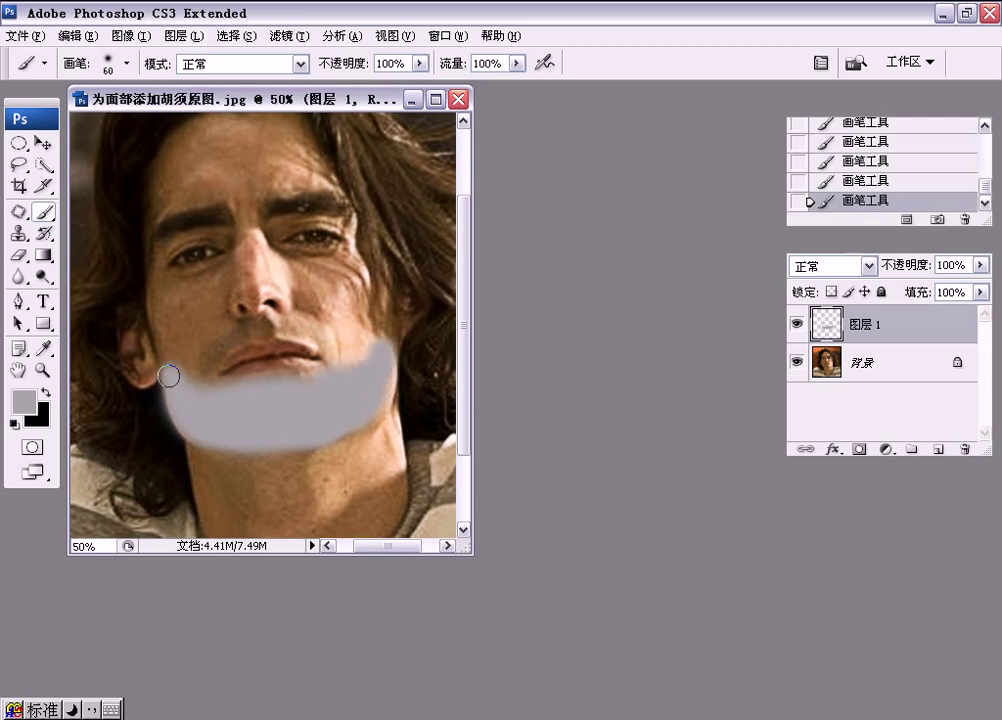
Paint the gray mustache over the upper lip and around the mouth corners with the 60 px brush, joining it to the beard
key("bracketleft")
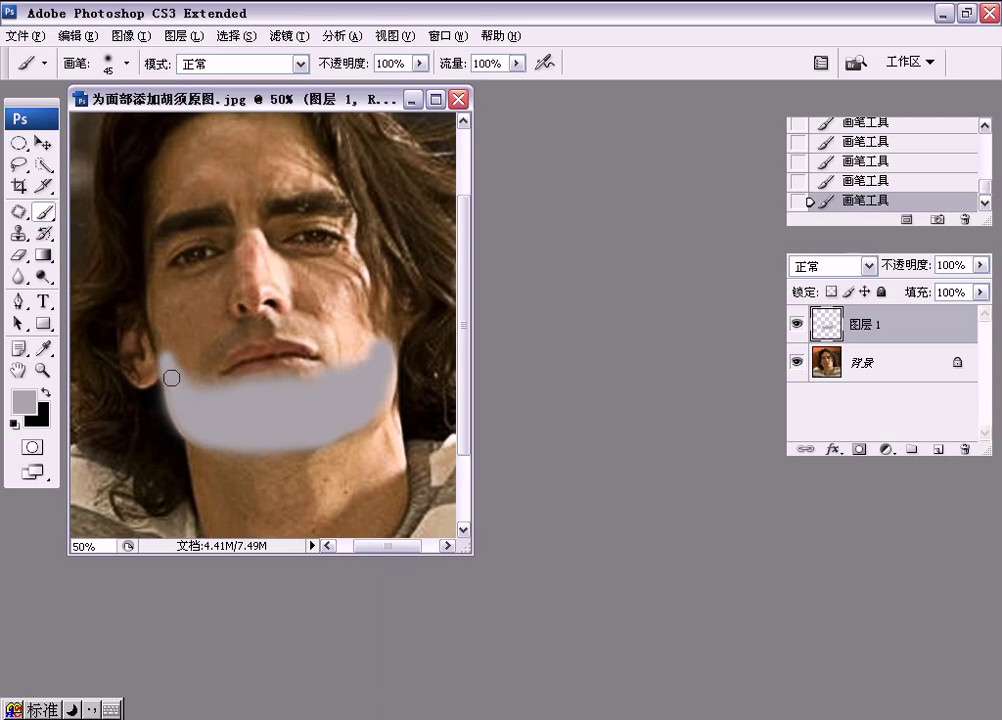
key("bracketright")
mouse_move(260, 324)
left_mouse_down()
mouse_move(315, 331)
mouse_move(346, 357)
left_mouse_up()
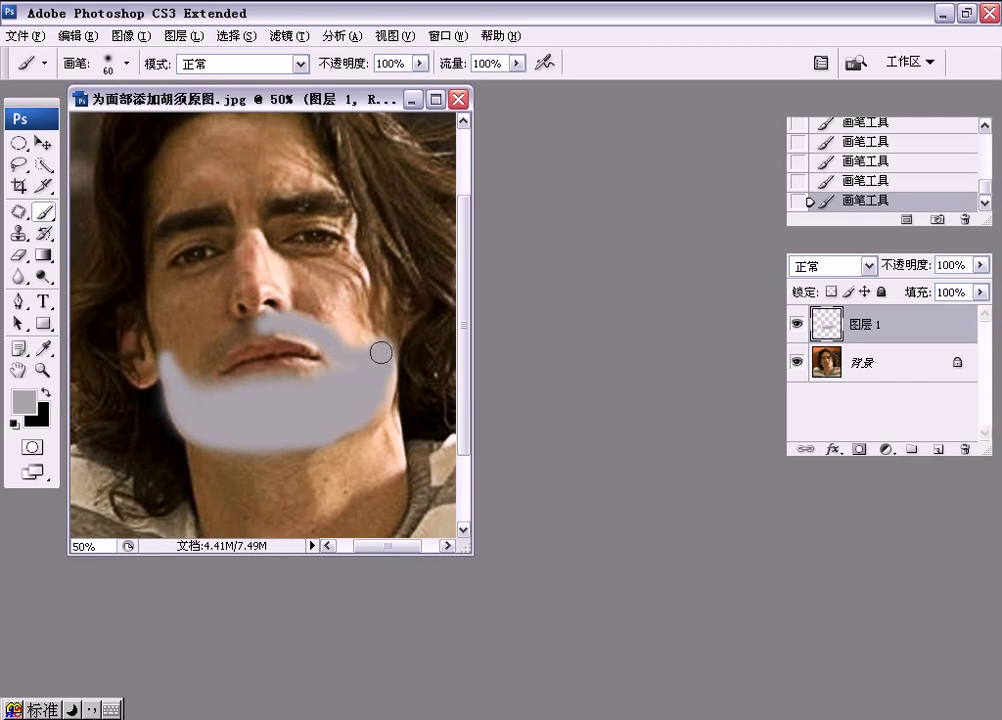
mouse_move(249, 328)
left_mouse_down()
mouse_move(213, 320)
mouse_move(186, 385)
mouse_move(234, 391)
left_mouse_up()
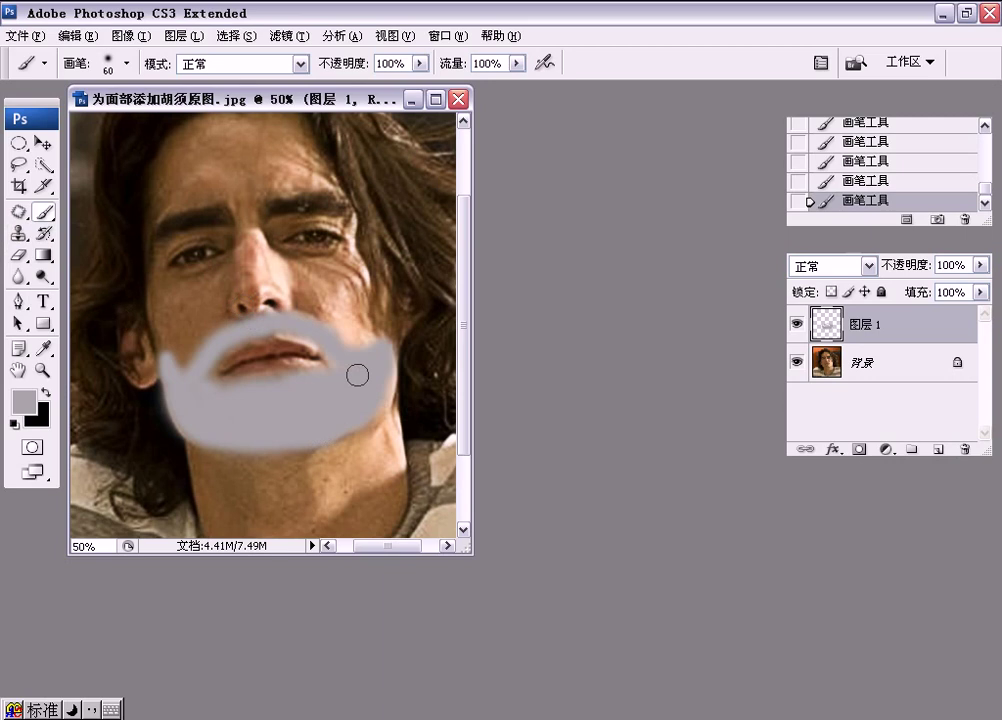
Apply the Add Noise filter to the gray beard layer with 30% amount, Gaussian distribution and Monochromatic on
left_click(288, 37)
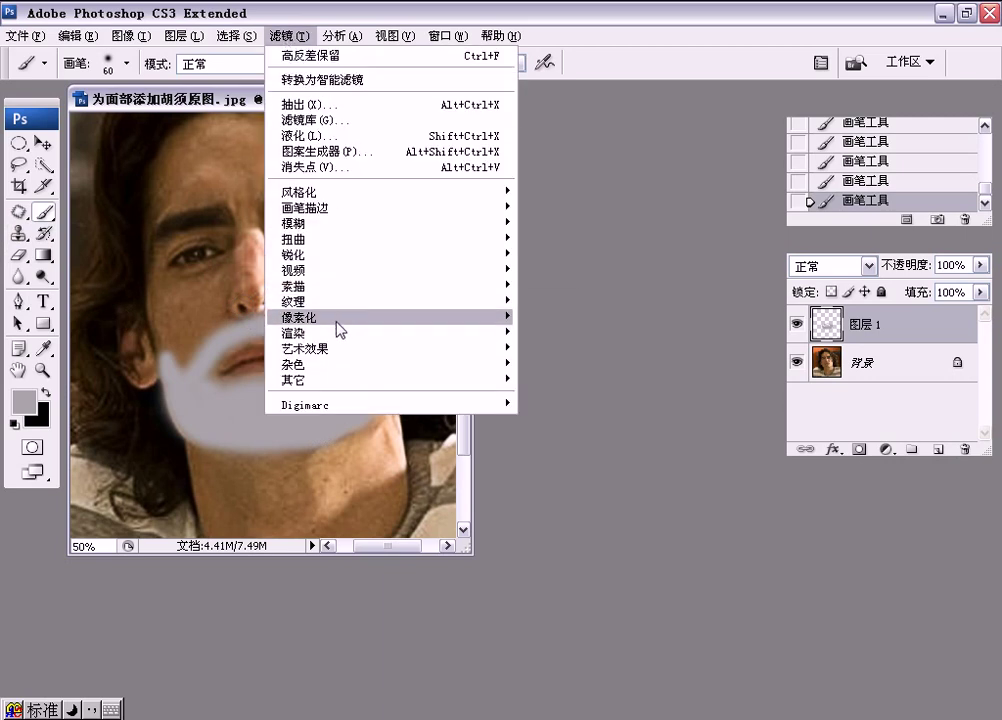
mouse_move(320, 367)
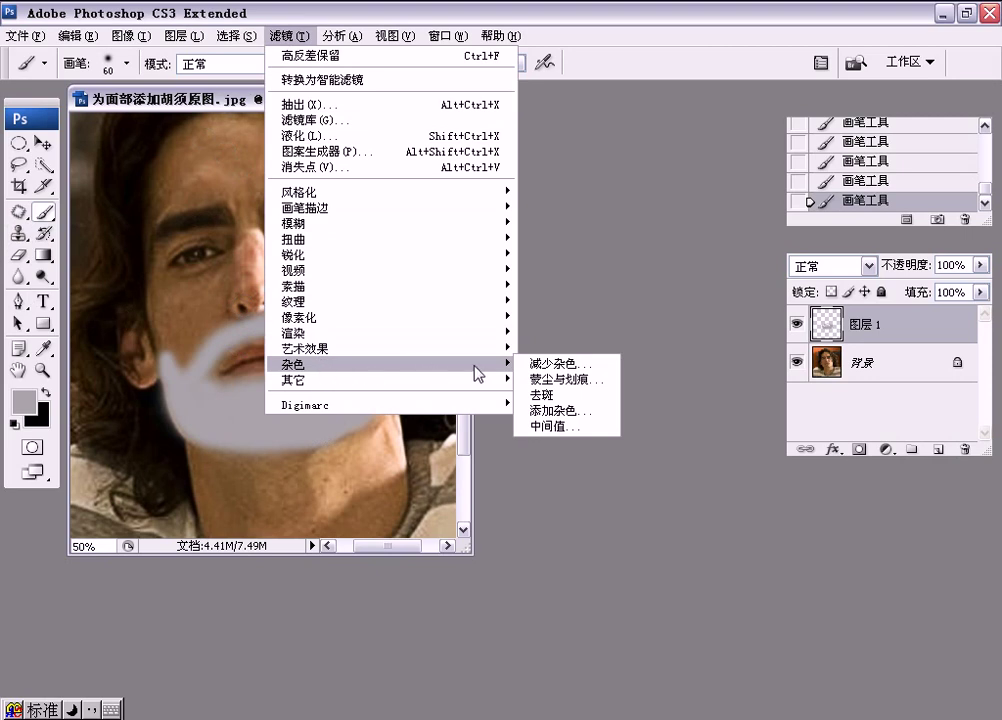
left_click(553, 411)
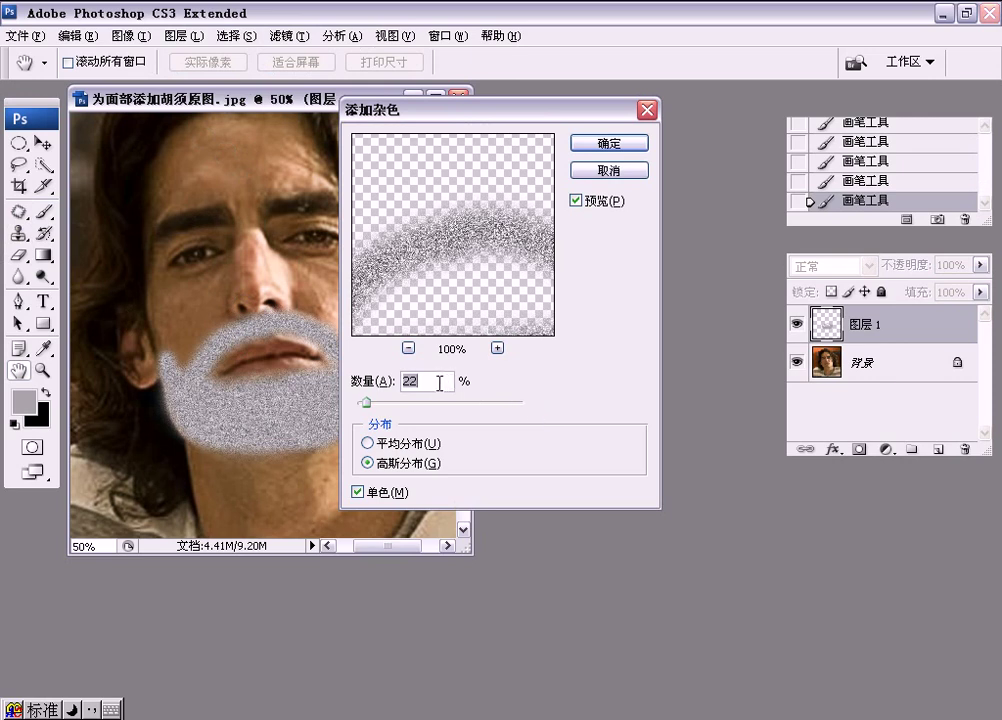
type("30")
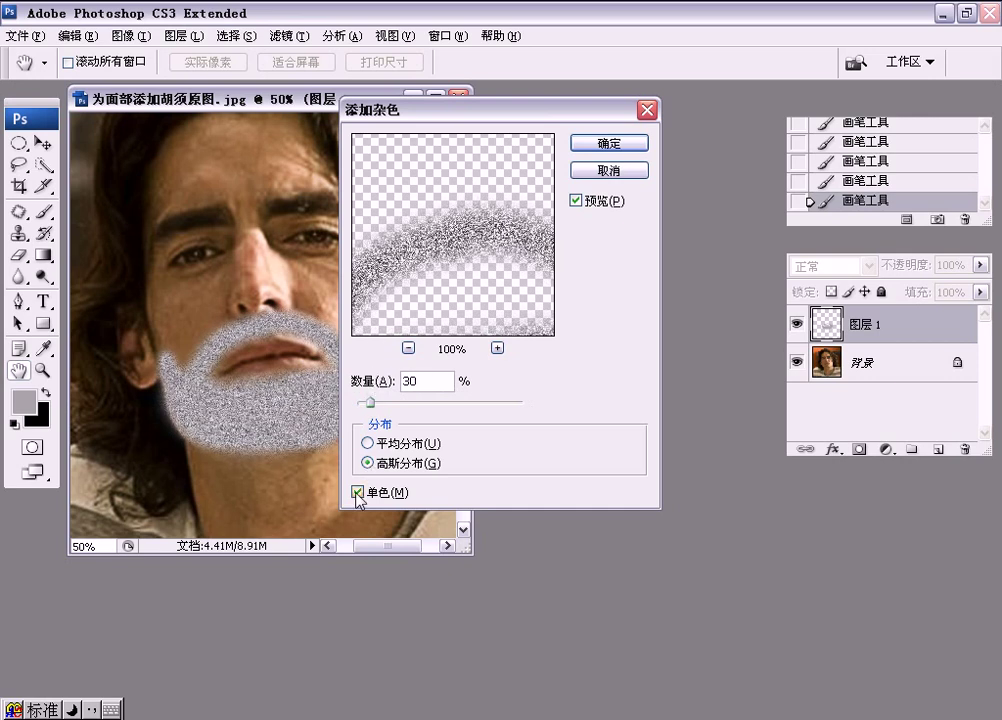
left_click(609, 143)
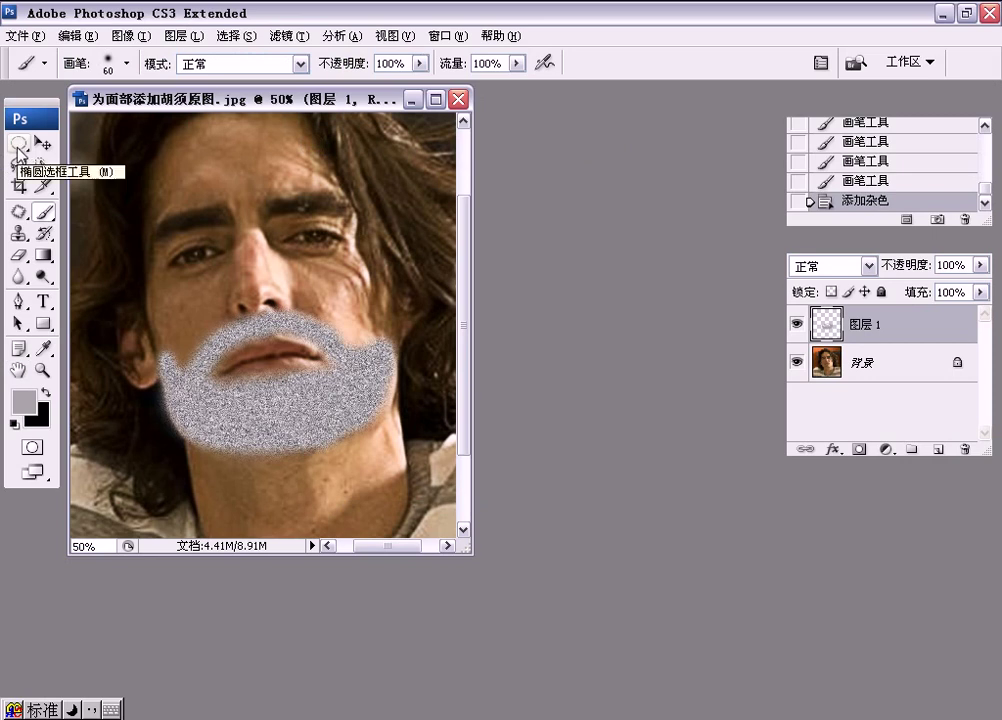
Draw a large elliptical selection around the man's head, enclosing the face and the whole beard
left_click_drag(18, 148, 93, 177)
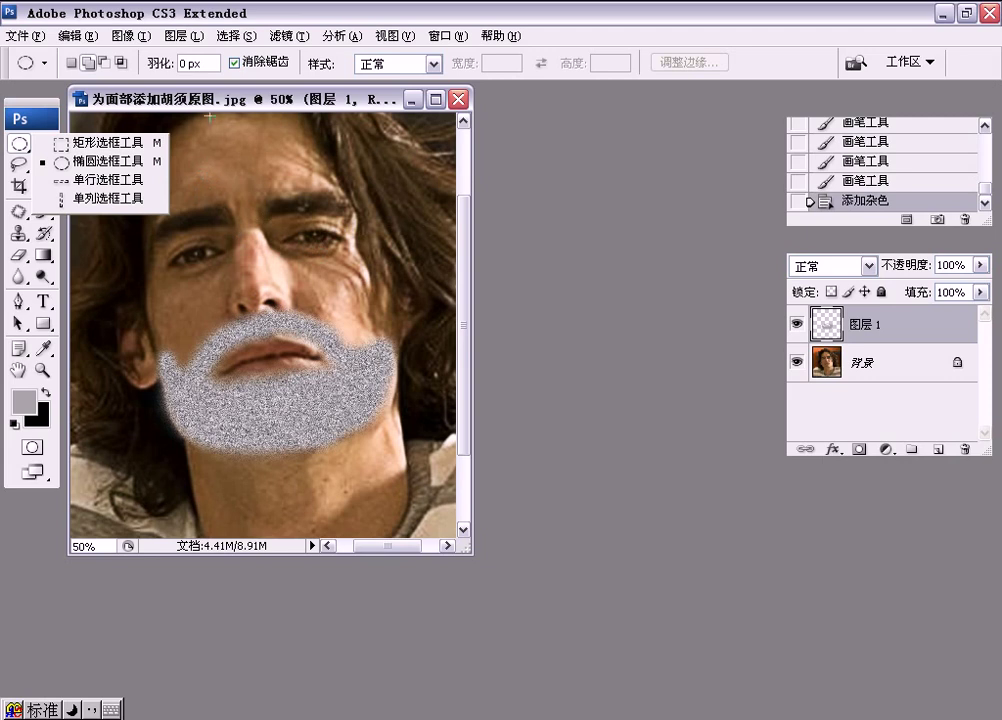
left_click_drag(200, 100, 213, 107)
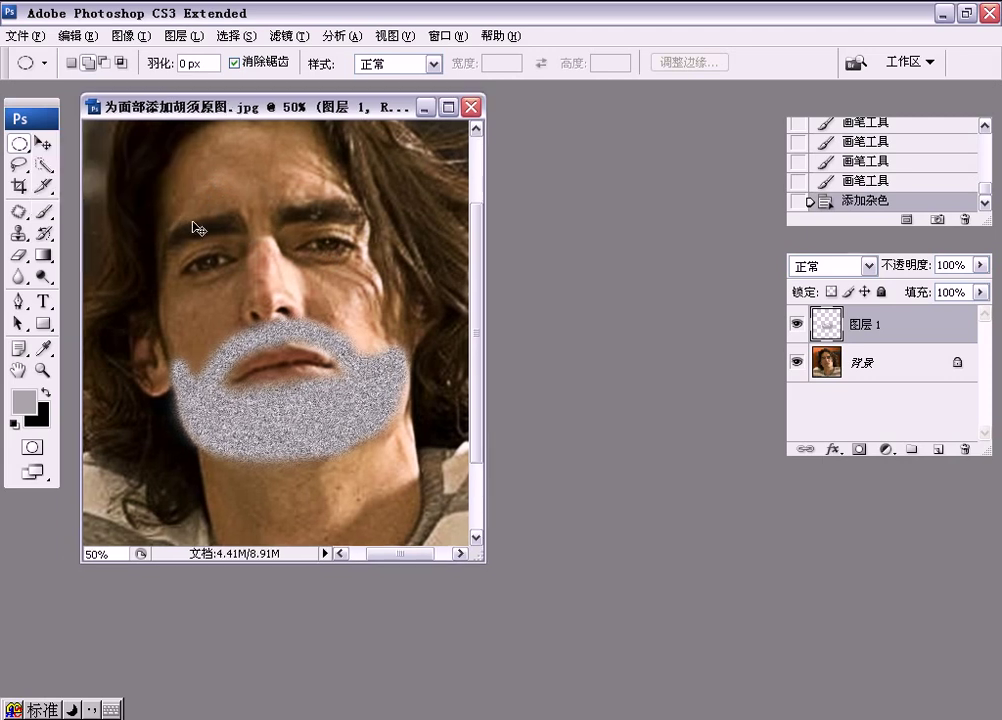
key("ctrl+minus")
key("ctrl+minus")
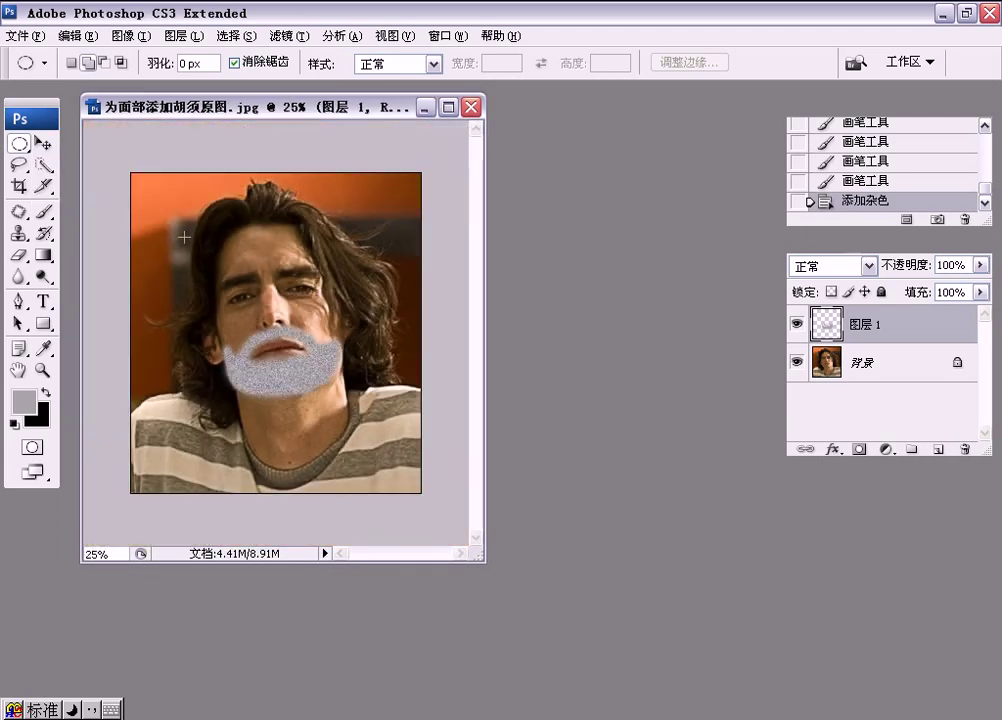
key("ctrl+plus")
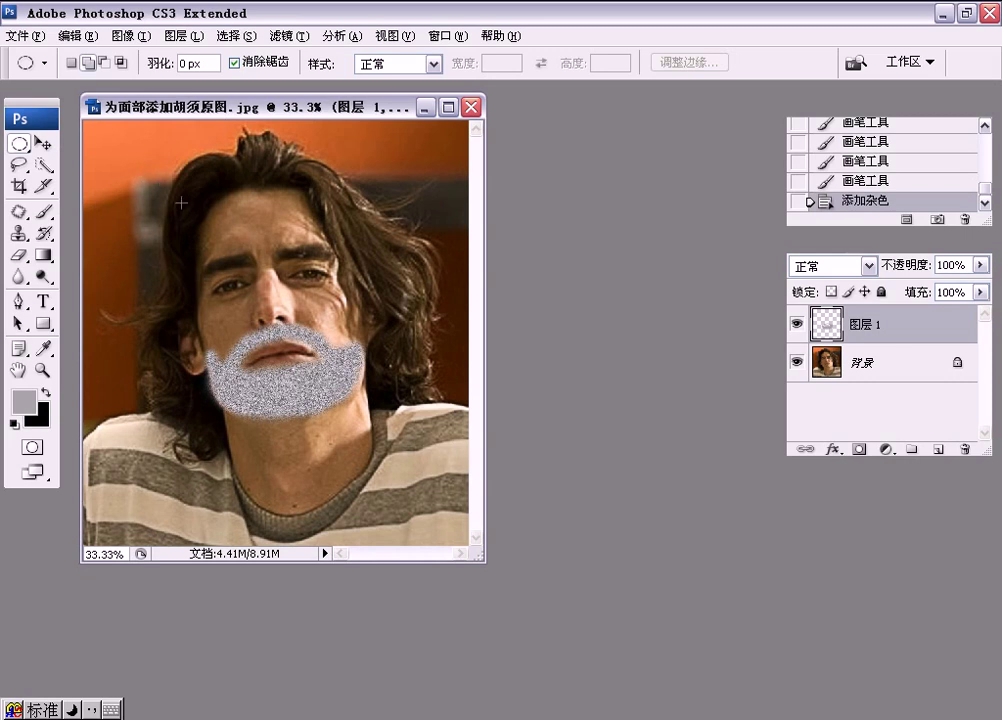
left_click_drag(170, 193, 422, 447)
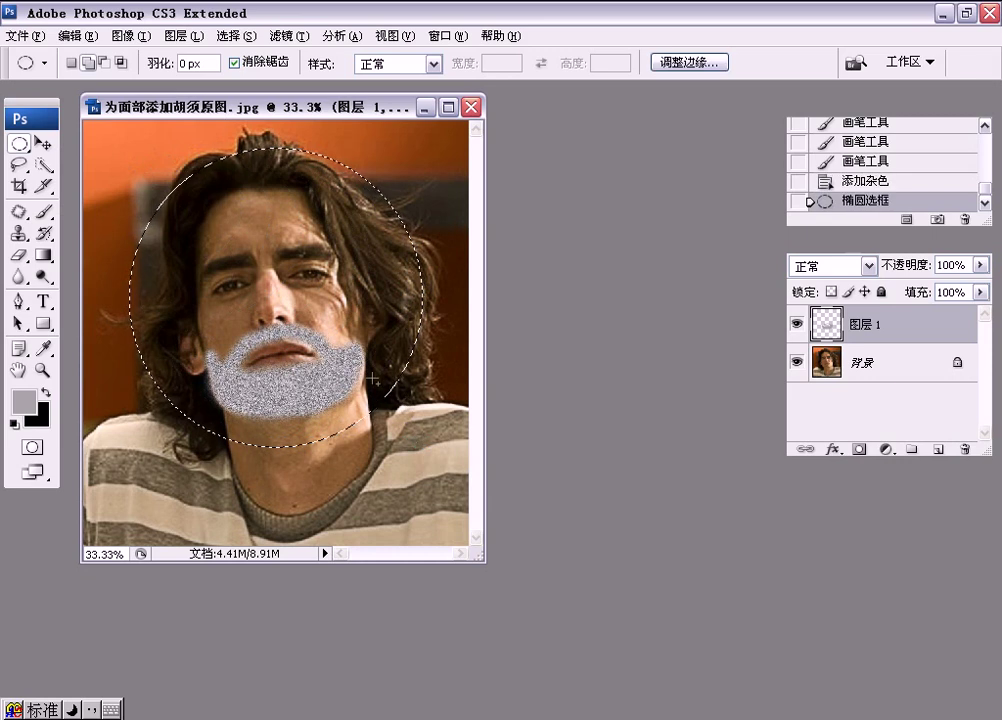
Apply a Radial Blur to the selected beard with amount 5, Zoom method and Good quality, and deselect
left_click(288, 36)
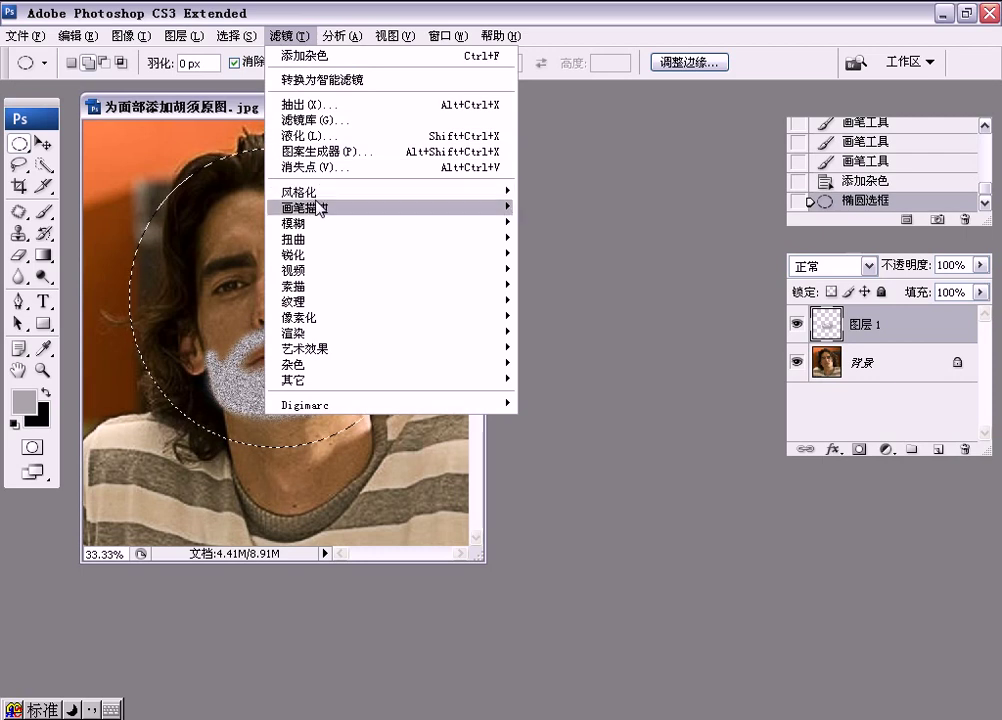
mouse_move(315, 225)
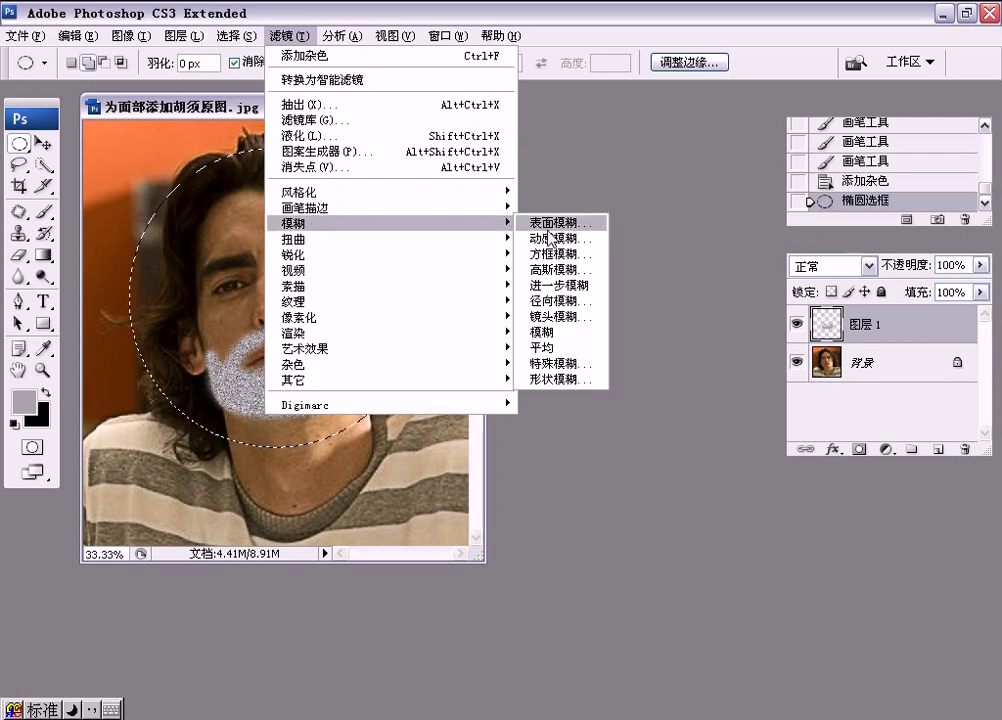
left_click(556, 300)
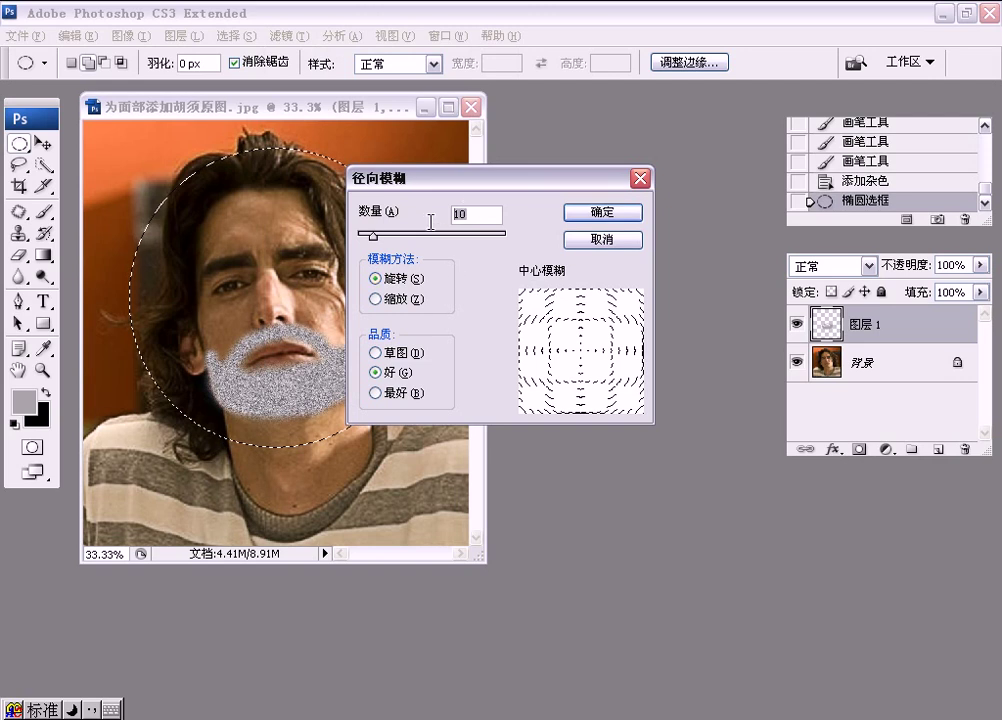
key("BackSpace")
key("BackSpace")
type("5")
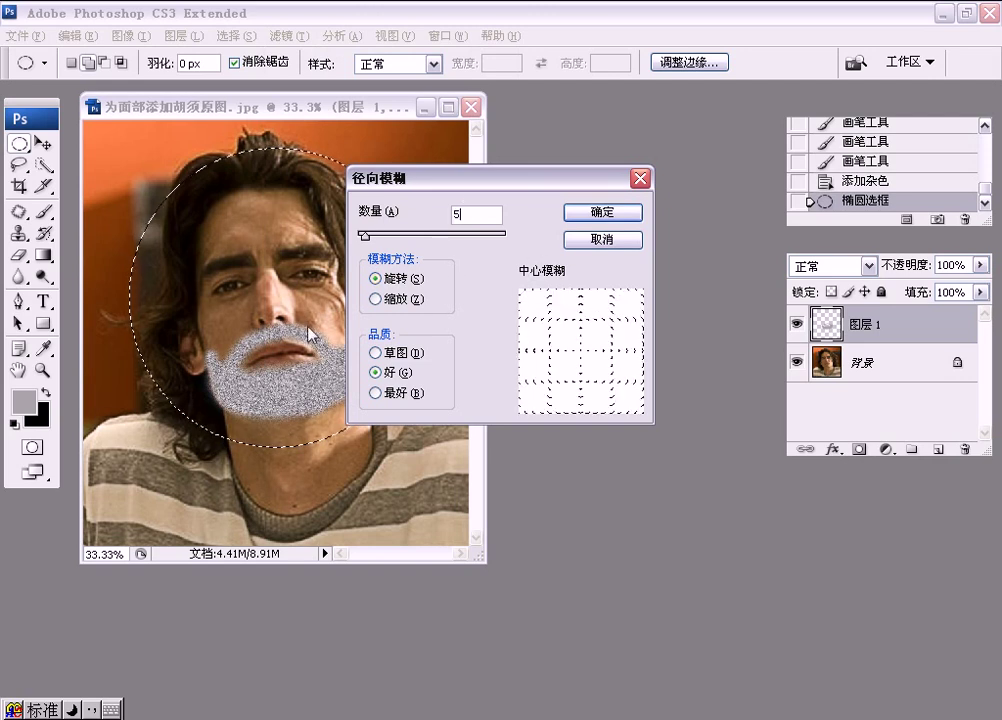
left_click(375, 299)
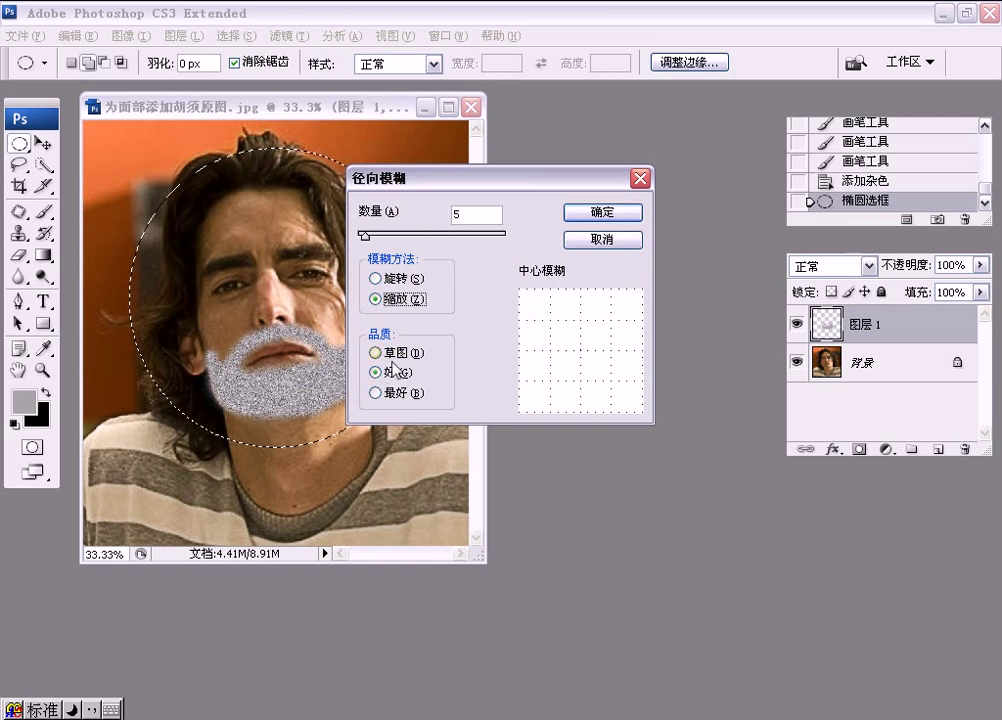
left_click(603, 212)
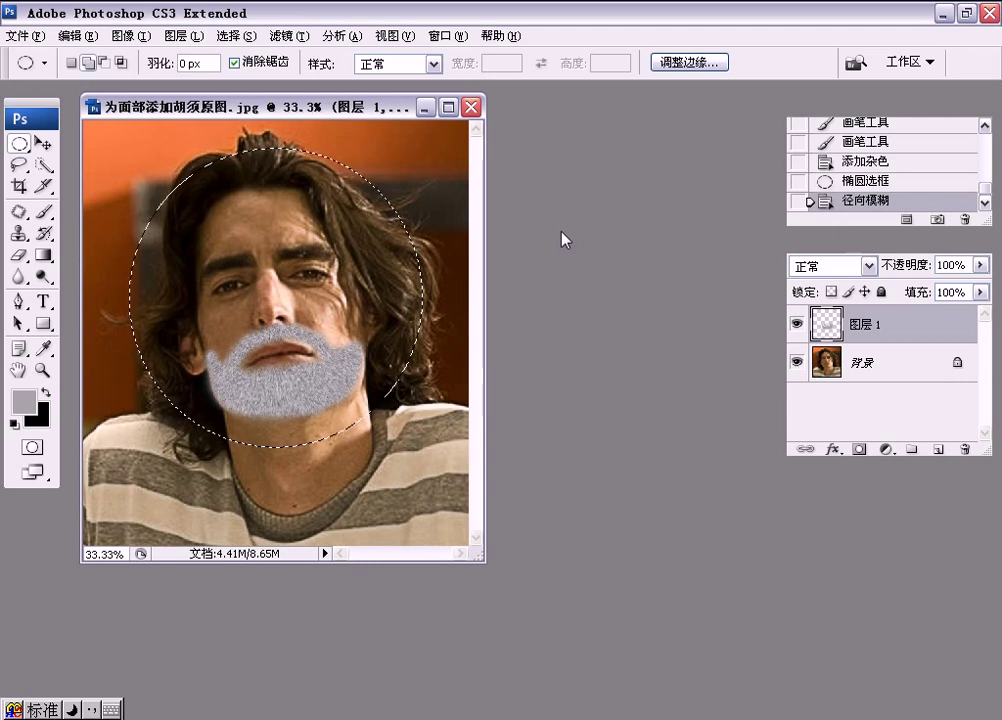
key("ctrl+d")
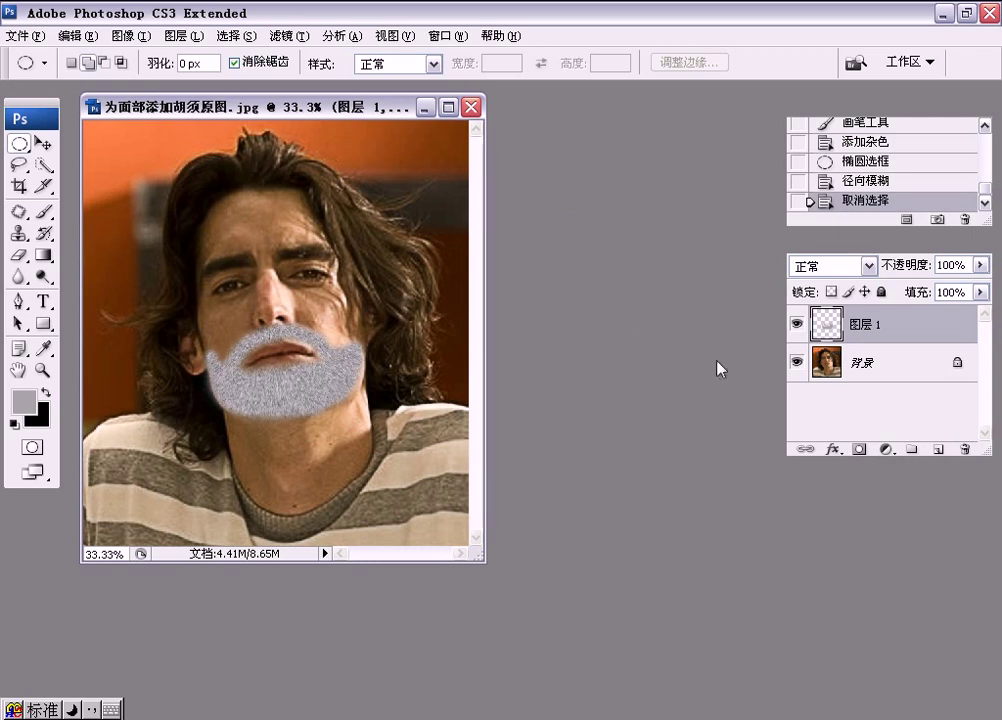
Set the beard layer's blend mode to Multiply (正片叠底) and add a layer mask to it
left_click(868, 266)
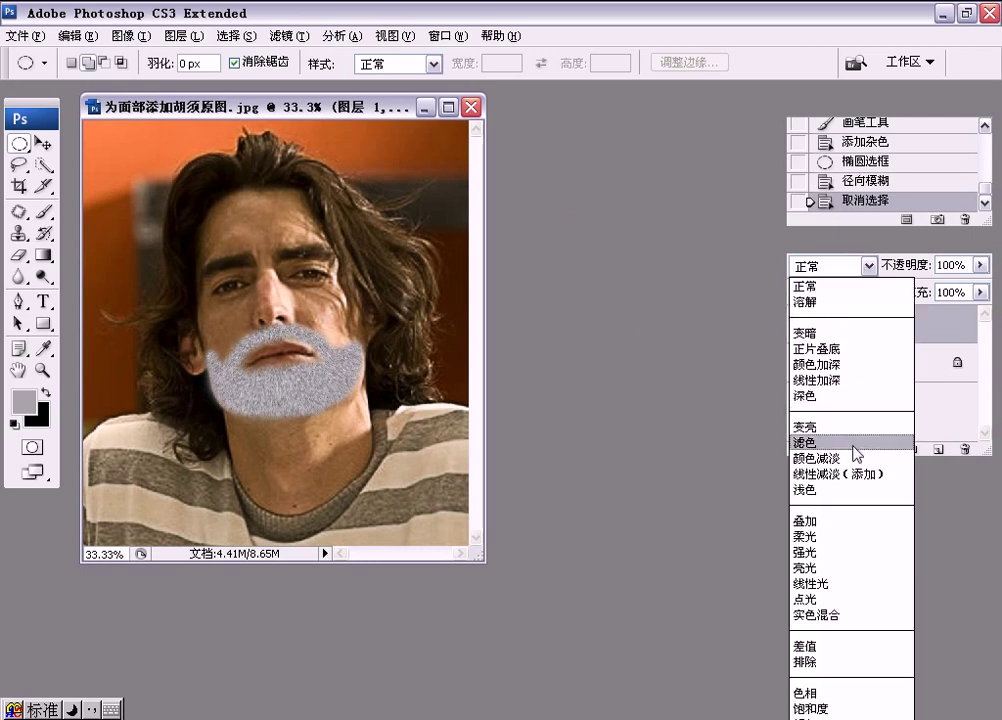
left_click(838, 349)
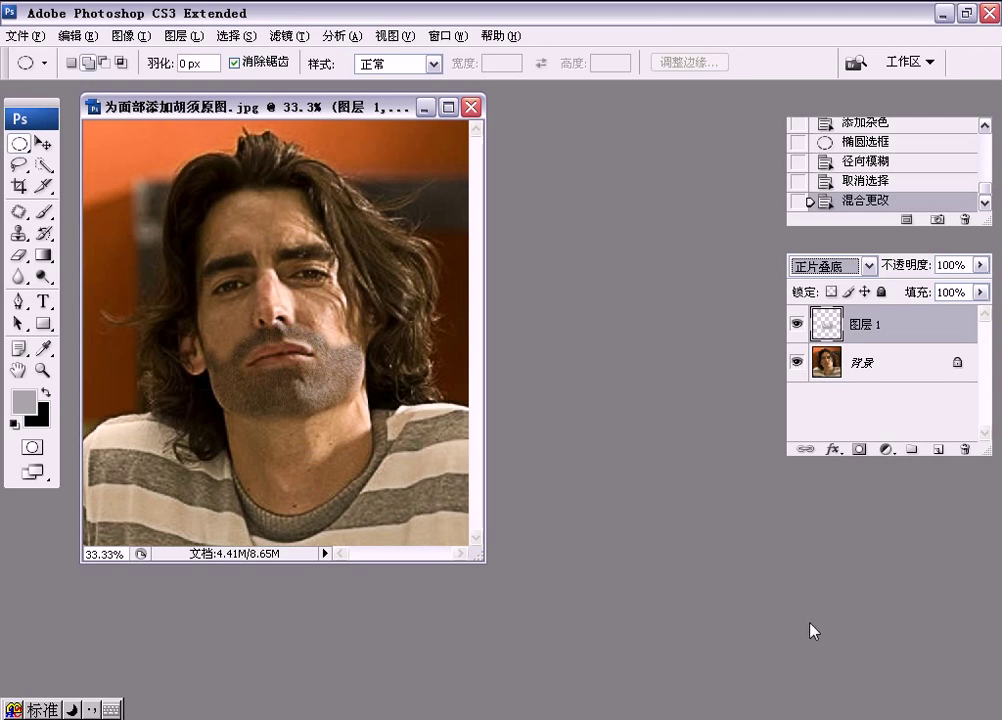
left_click(858, 450)
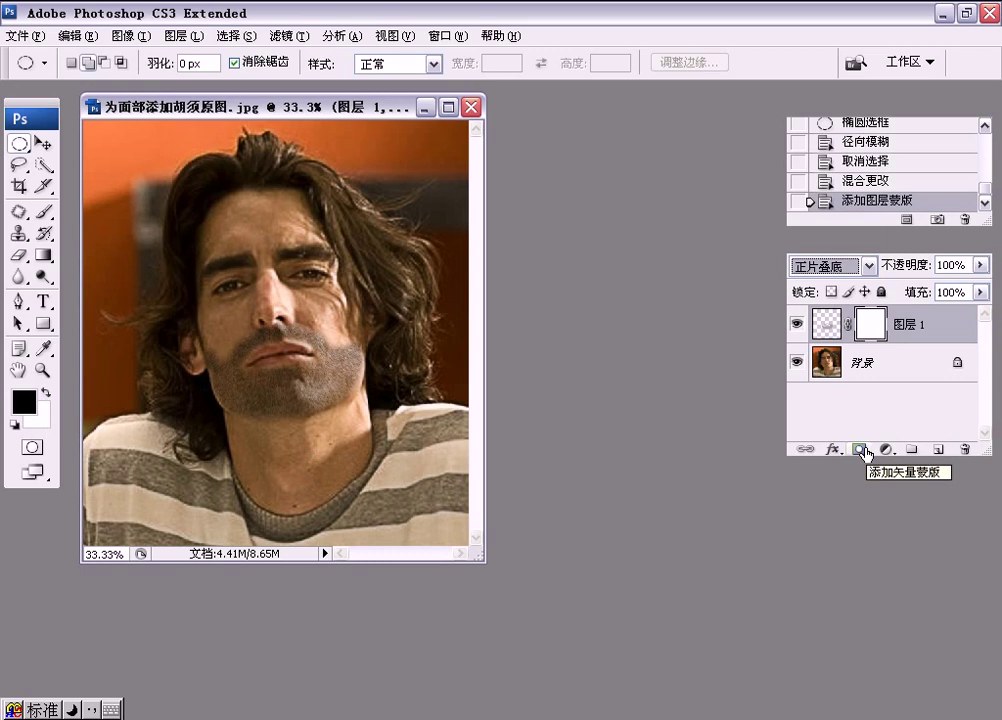
Choose the Brush tool and set its diameter to 93 px and its opacity to 20%
left_click(43, 211)
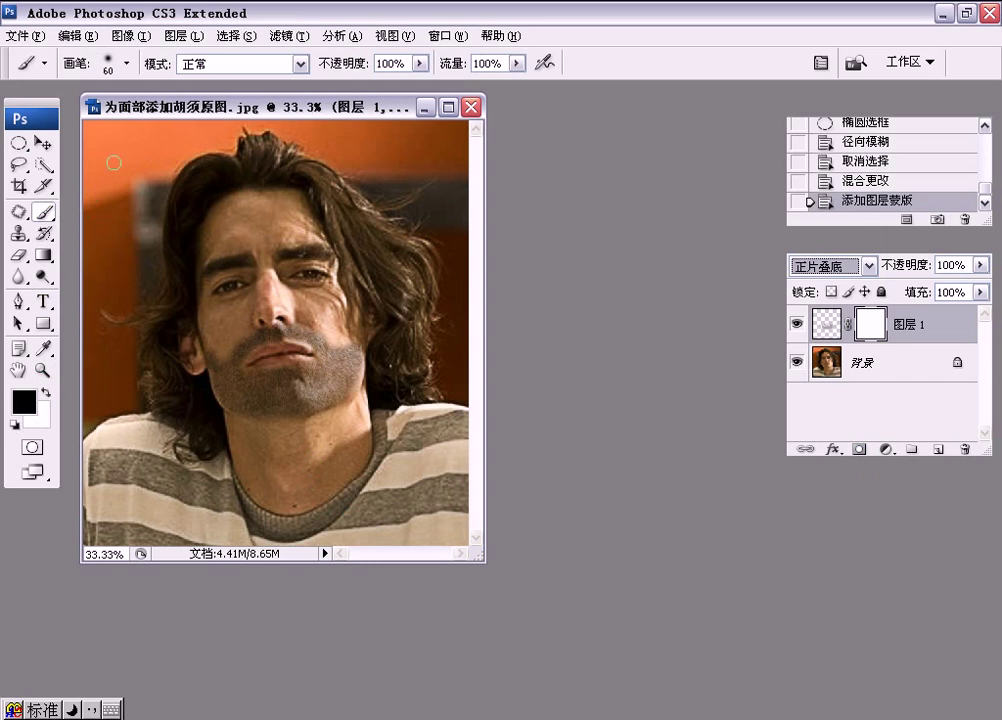
left_click(127, 63)
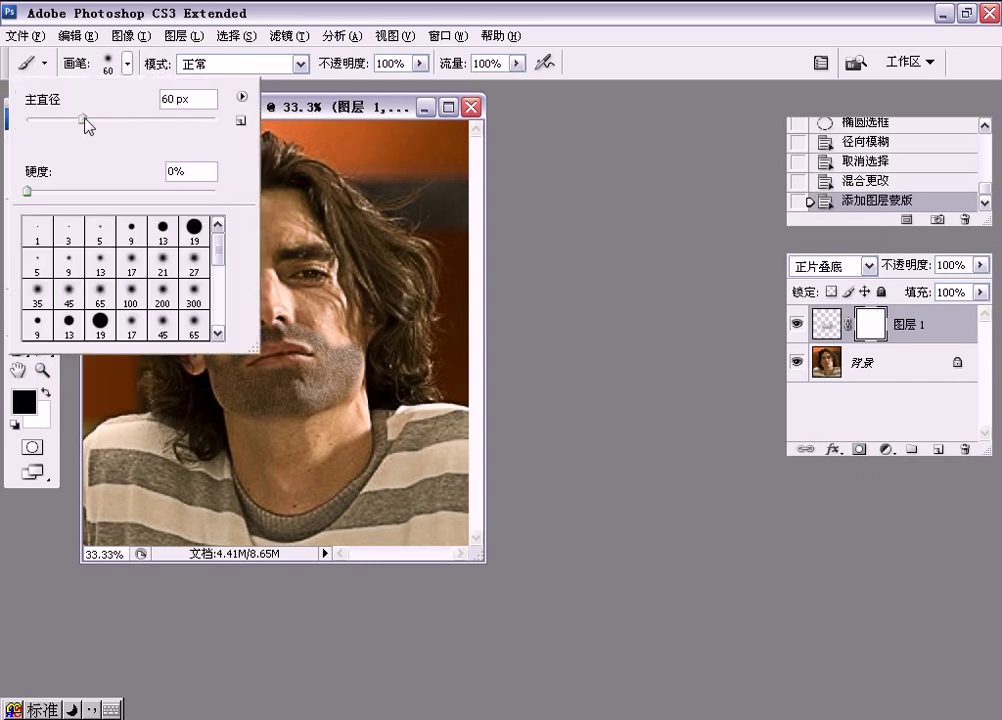
left_click_drag(82, 118, 102, 118)
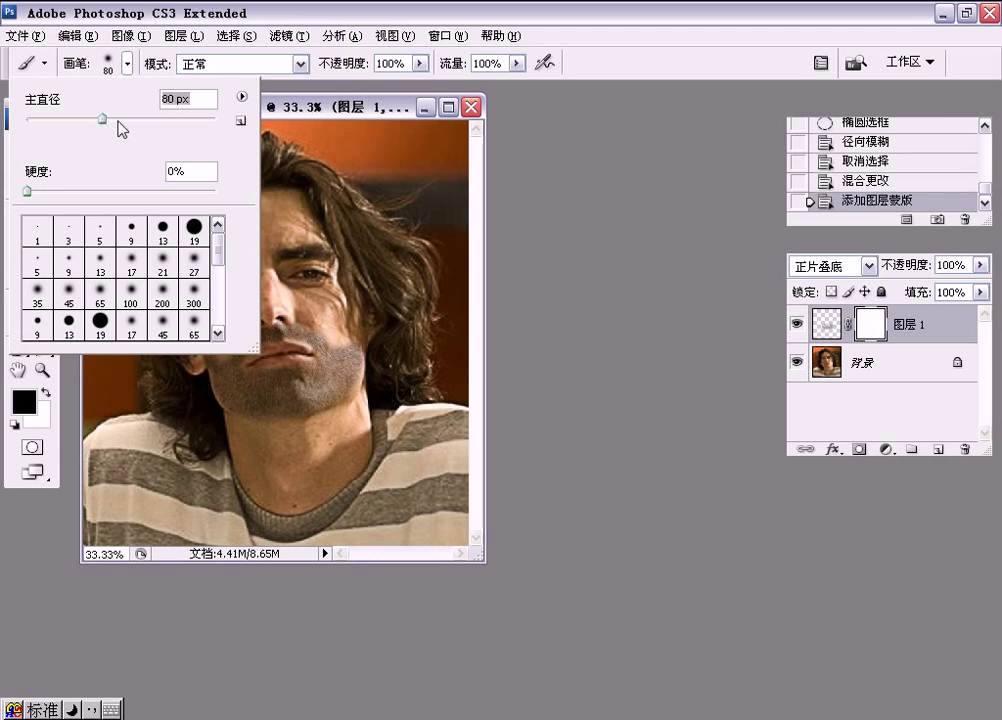
left_click(268, 82)
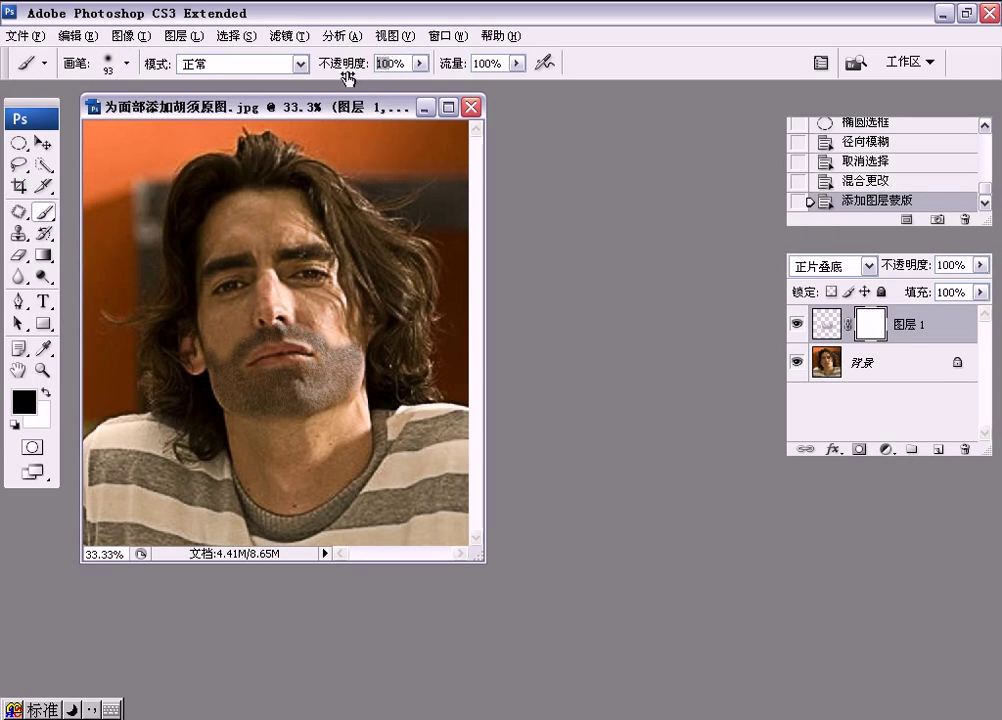
key("2")
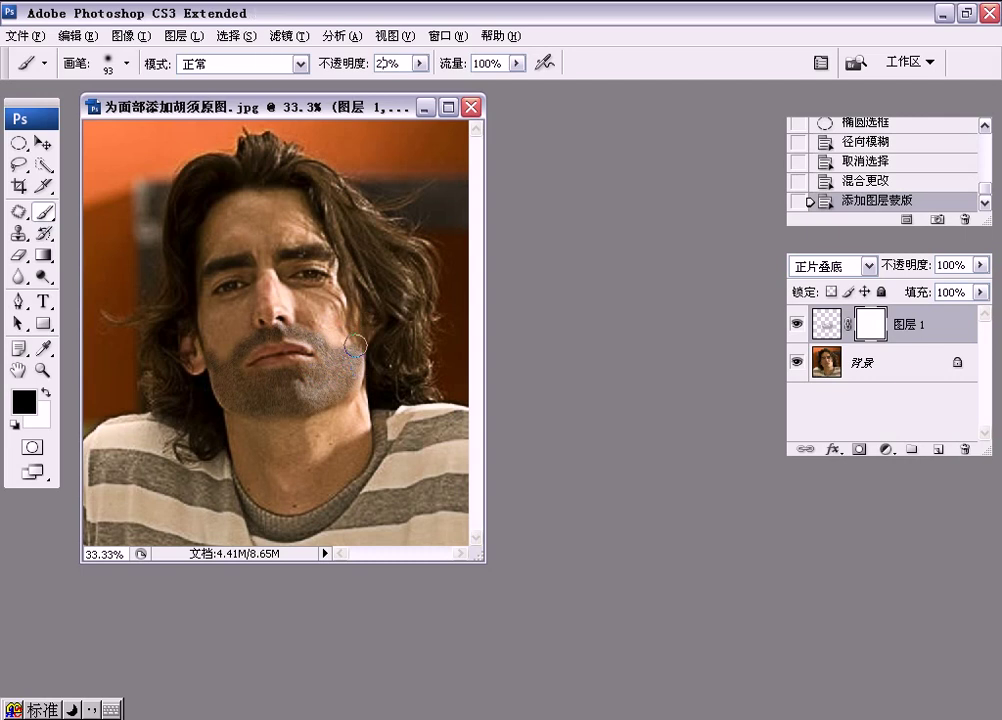
Paint black on the layer mask to soften the beard along the jaw and around the mouth, reducing the brush to 80 px
key("ctrl+plus")
mouse_move(403, 365)
left_mouse_down()
mouse_move(388, 432)
mouse_move(346, 463)
mouse_move(276, 477)
mouse_move(207, 466)
mouse_move(218, 459)
mouse_move(211, 473)
mouse_move(180, 430)
mouse_move(168, 357)
mouse_move(181, 357)
mouse_move(169, 392)
left_mouse_up()
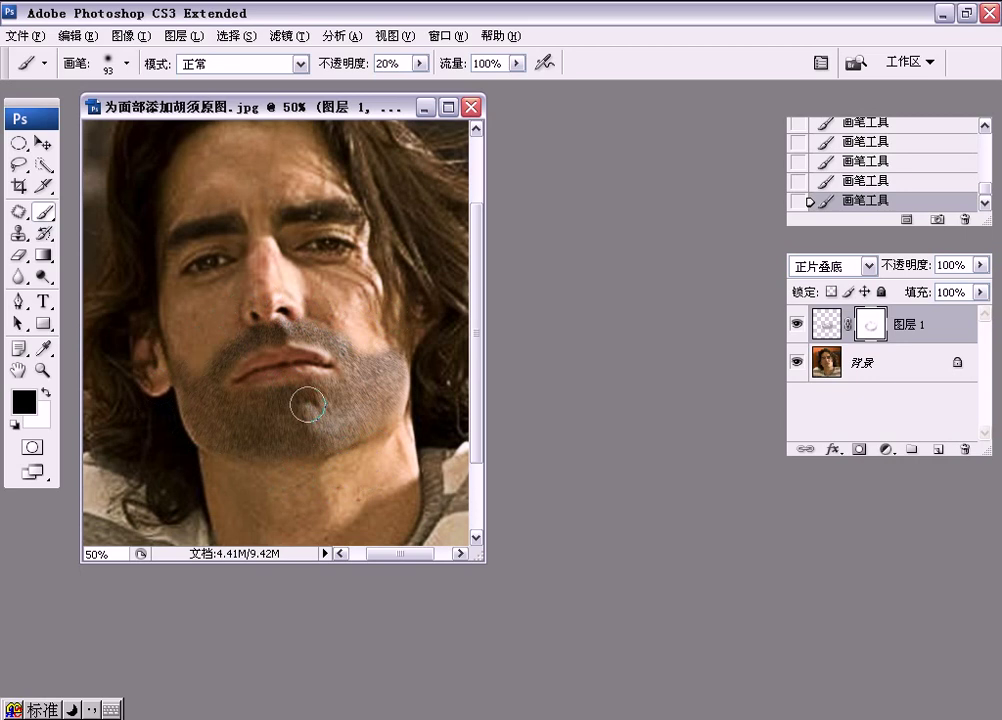
key("bracketleft")
key("bracketleft")
mouse_move(249, 382)
left_mouse_down()
mouse_move(279, 356)
mouse_move(260, 354)
mouse_move(332, 365)
mouse_move(234, 378)
mouse_move(269, 380)
mouse_move(254, 368)
mouse_move(248, 392)
mouse_move(288, 398)
mouse_move(299, 387)
mouse_move(233, 376)
mouse_move(259, 364)
mouse_move(210, 345)
mouse_move(225, 337)
mouse_move(209, 353)
mouse_move(290, 323)
mouse_move(344, 319)
mouse_move(347, 337)
mouse_move(322, 339)
mouse_move(270, 320)
mouse_move(248, 326)
mouse_move(257, 314)
mouse_move(205, 379)
mouse_move(338, 368)
mouse_move(328, 385)
mouse_move(283, 406)
mouse_move(344, 394)
mouse_move(321, 443)
mouse_move(257, 468)
mouse_move(324, 460)
mouse_move(340, 447)
mouse_move(336, 380)
mouse_move(362, 407)
mouse_move(372, 446)
mouse_move(382, 430)
mouse_move(242, 405)
mouse_move(195, 358)
left_mouse_up()
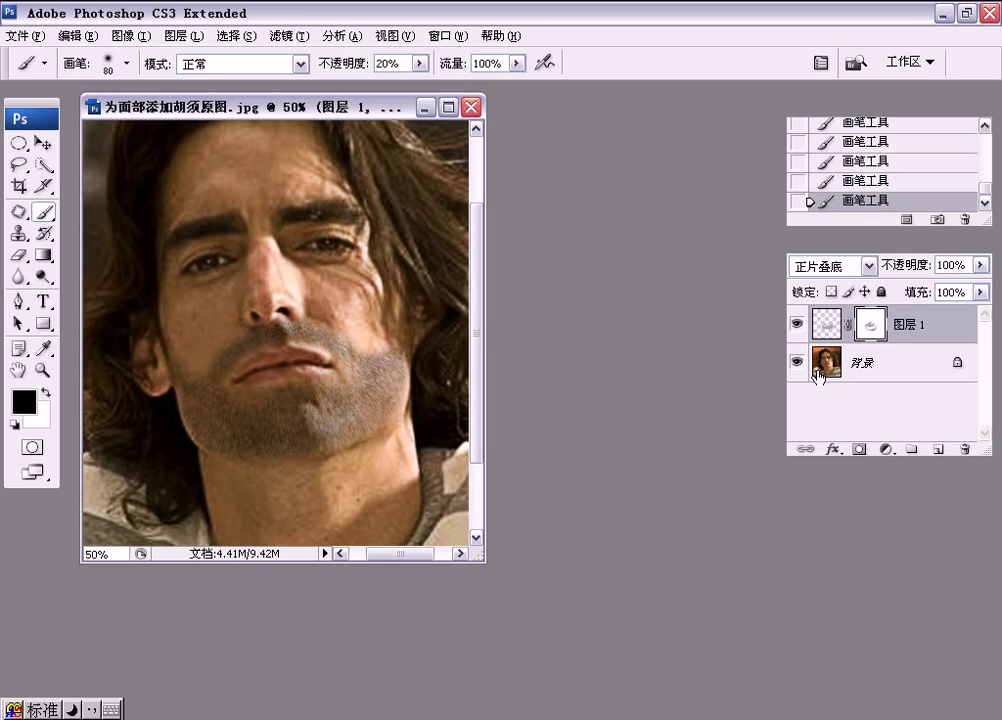
Add a new empty layer above the beard layer and hide the beard layer
left_click(936, 448)
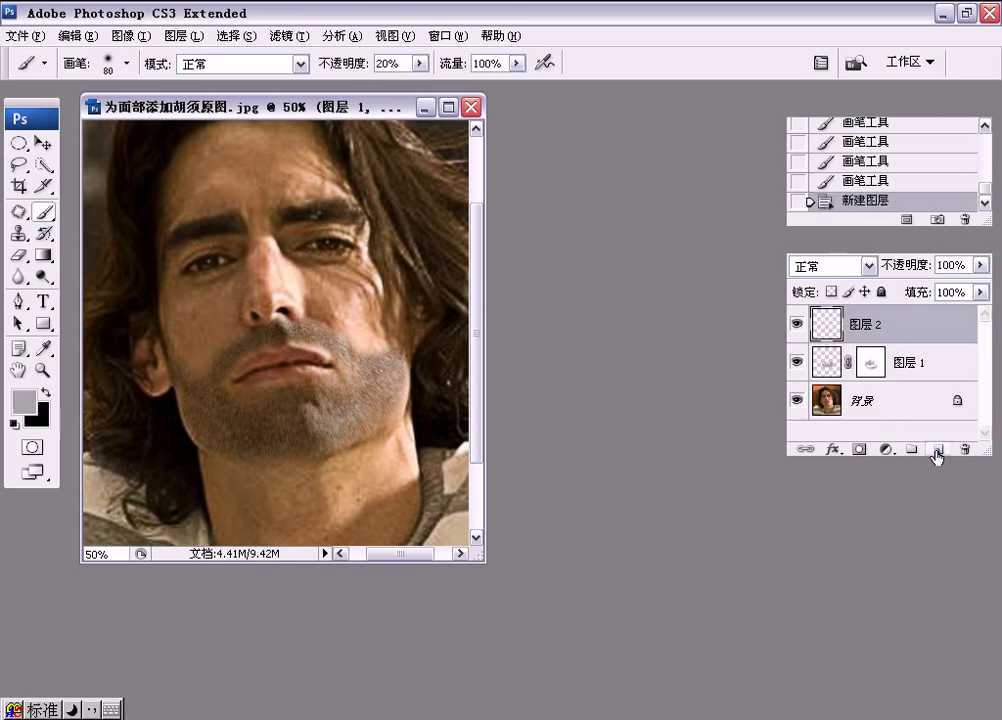
left_click(795, 369)
key("ctrl+minus")
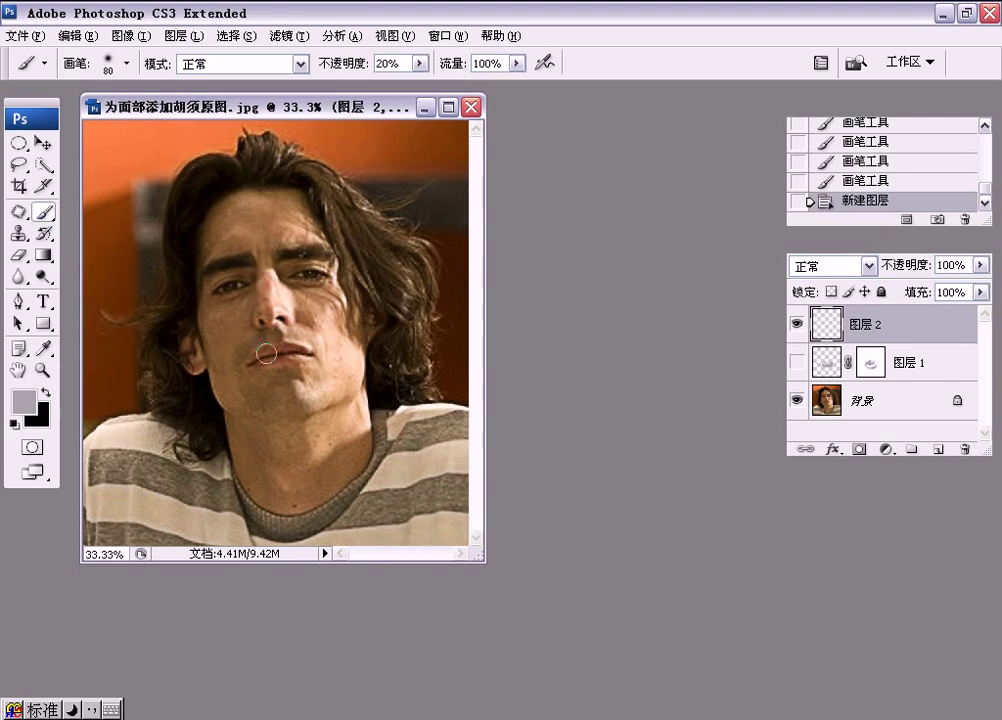
key("ctrl+plus")
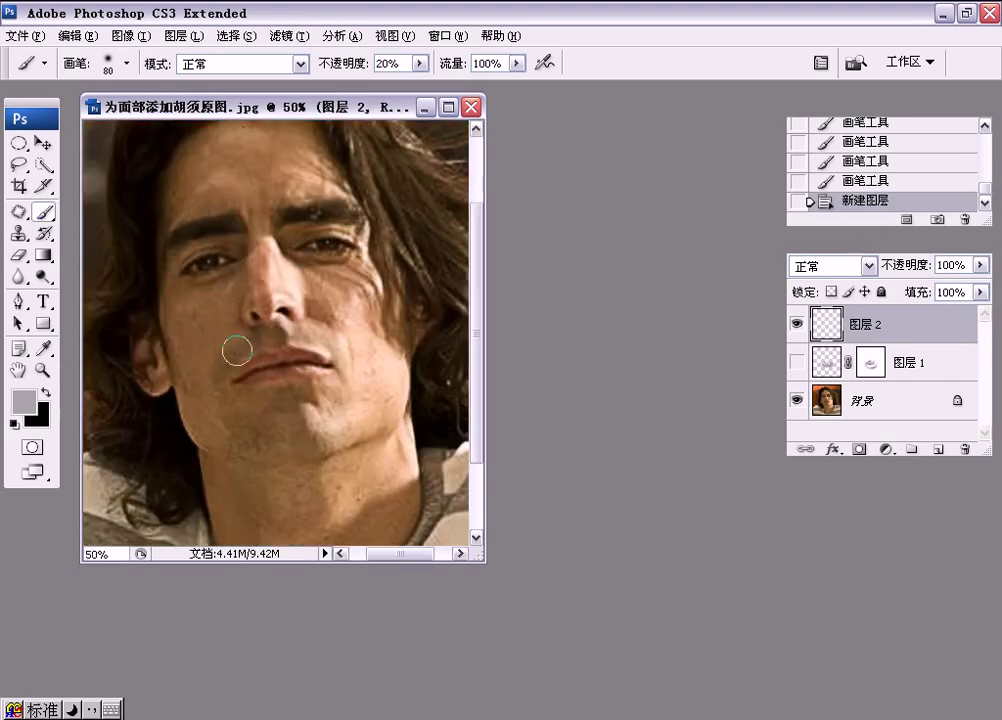
Paint a gray mustache over the upper lip on the new layer with the brush at 60 px and 100% opacity
key("bracketleft")
left_click_drag(268, 335, 246, 339)
left_click(421, 63)
left_click_drag(428, 82, 500, 82)
left_click_drag(266, 338, 216, 367)
mouse_move(273, 341)
left_mouse_down()
mouse_move(312, 336)
mouse_move(334, 348)
mouse_move(311, 331)
mouse_move(257, 338)
mouse_move(219, 358)
left_mouse_up()
left_click_drag(328, 343, 322, 342)
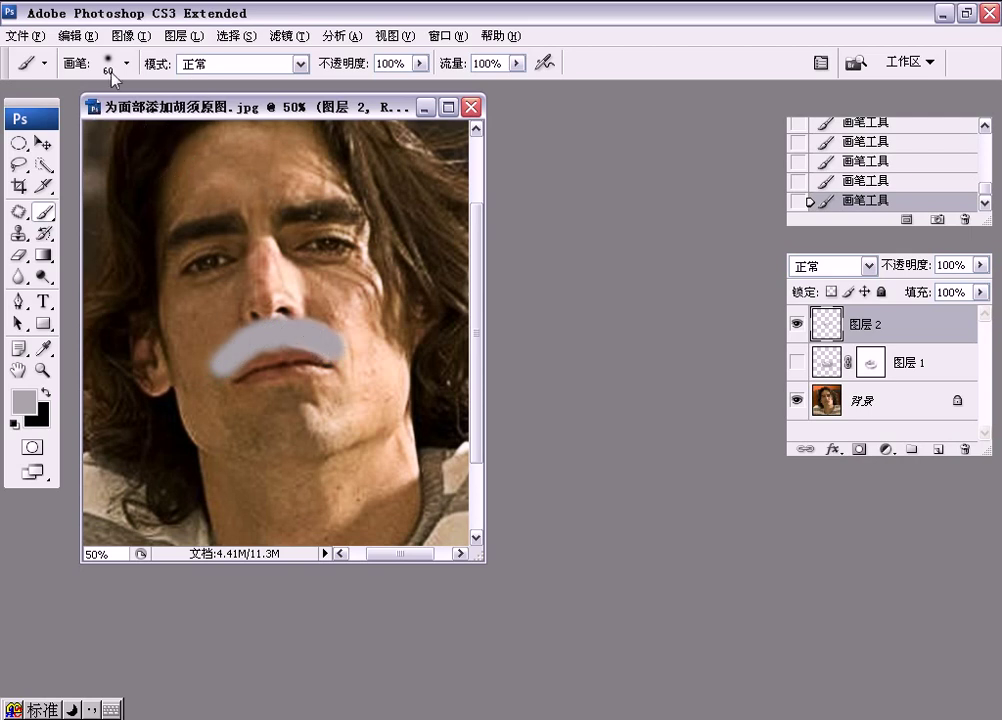
Add 30% Gaussian, monochromatic noise to the painted mustache layer
left_click(284, 38)
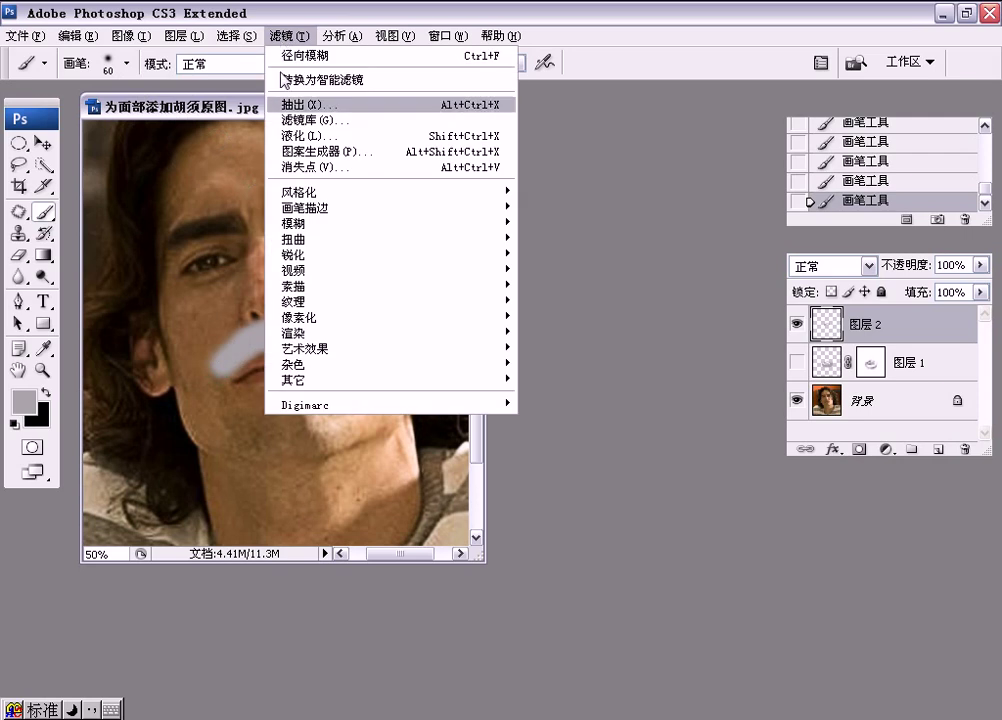
mouse_move(342, 366)
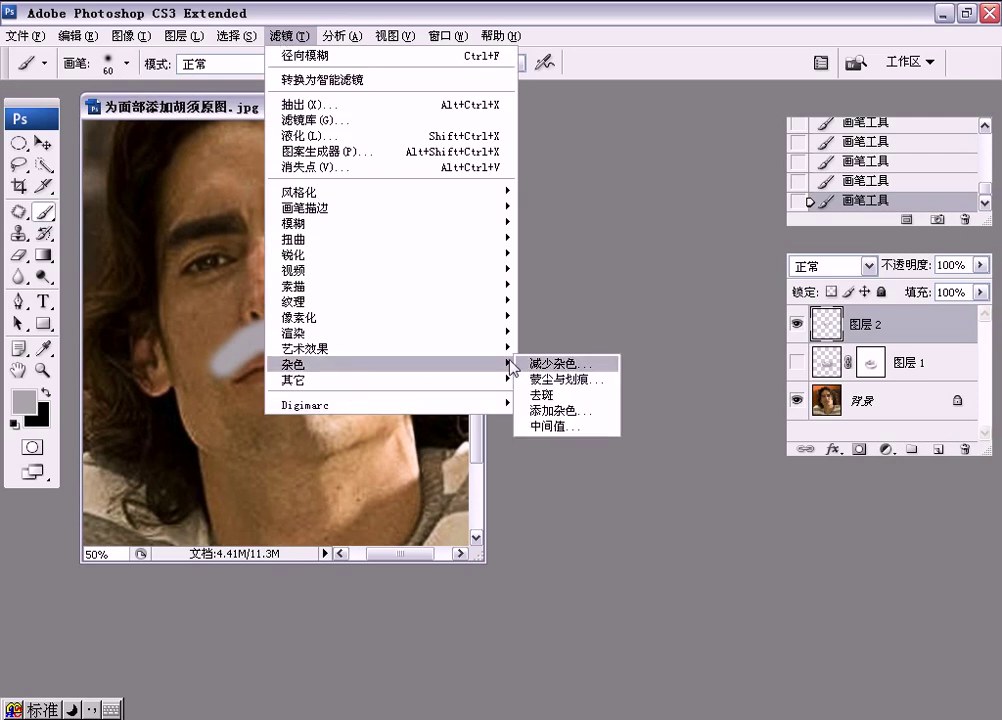
left_click(560, 410)
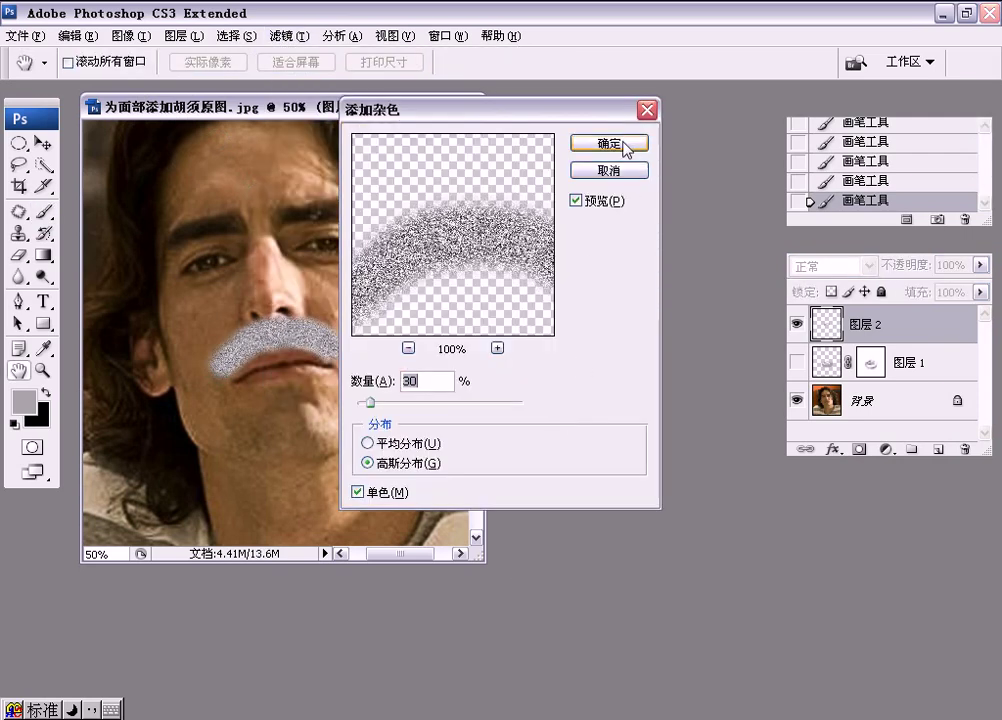
left_click_drag(433, 108, 404, 137)
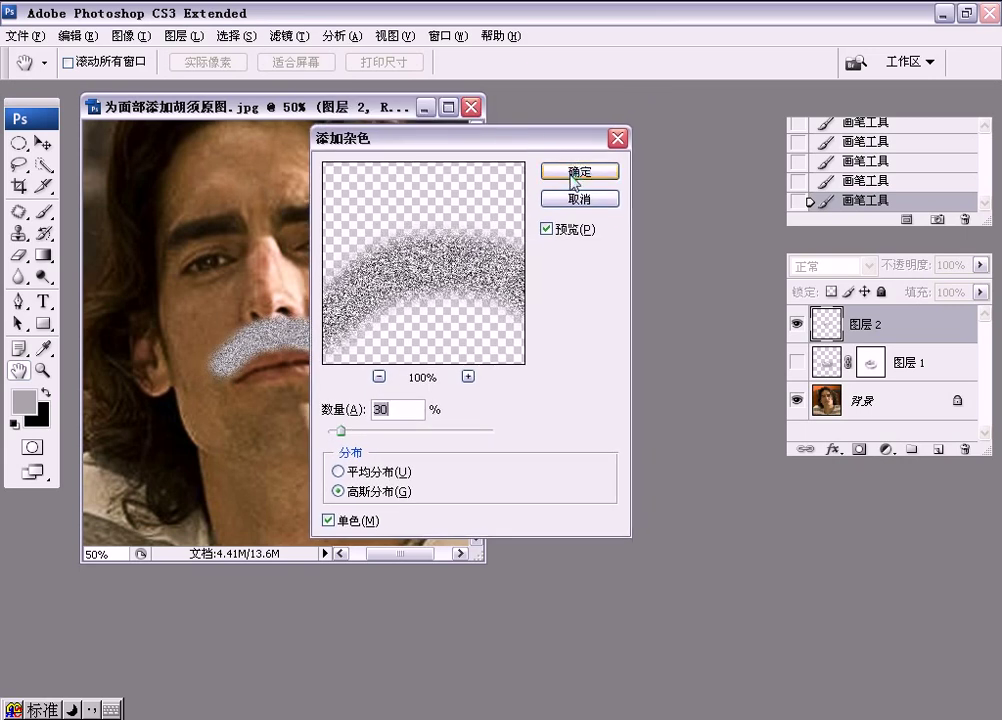
left_click(577, 172)
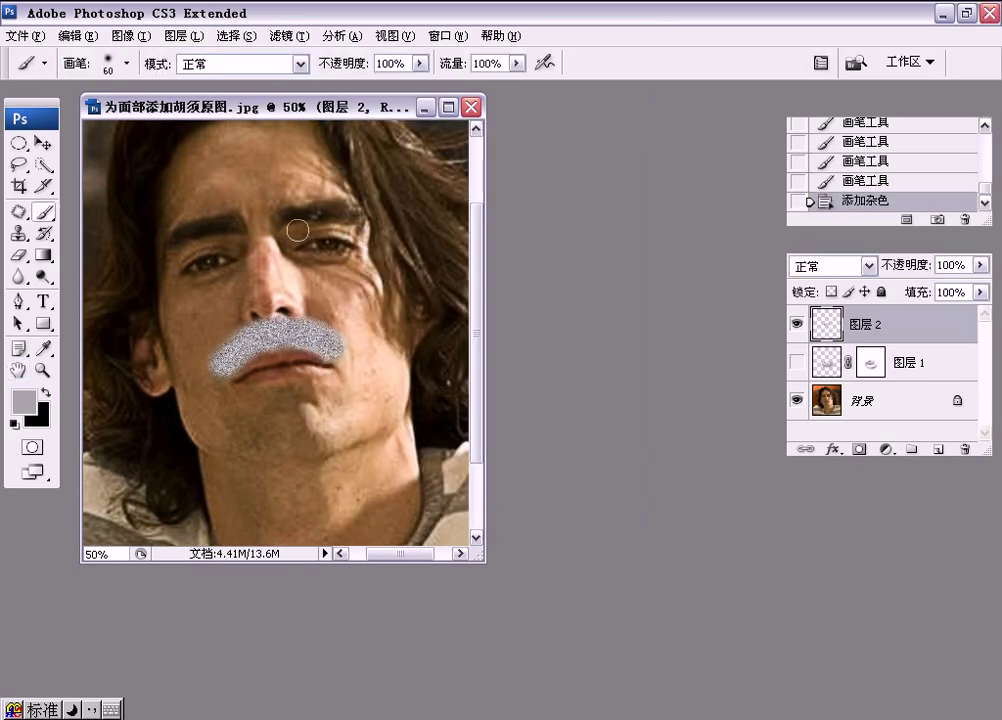
Apply a Radial Blur to the mustache layer with amount 5, Zoom method and Good quality
left_click(288, 35)
mouse_move(327, 228)
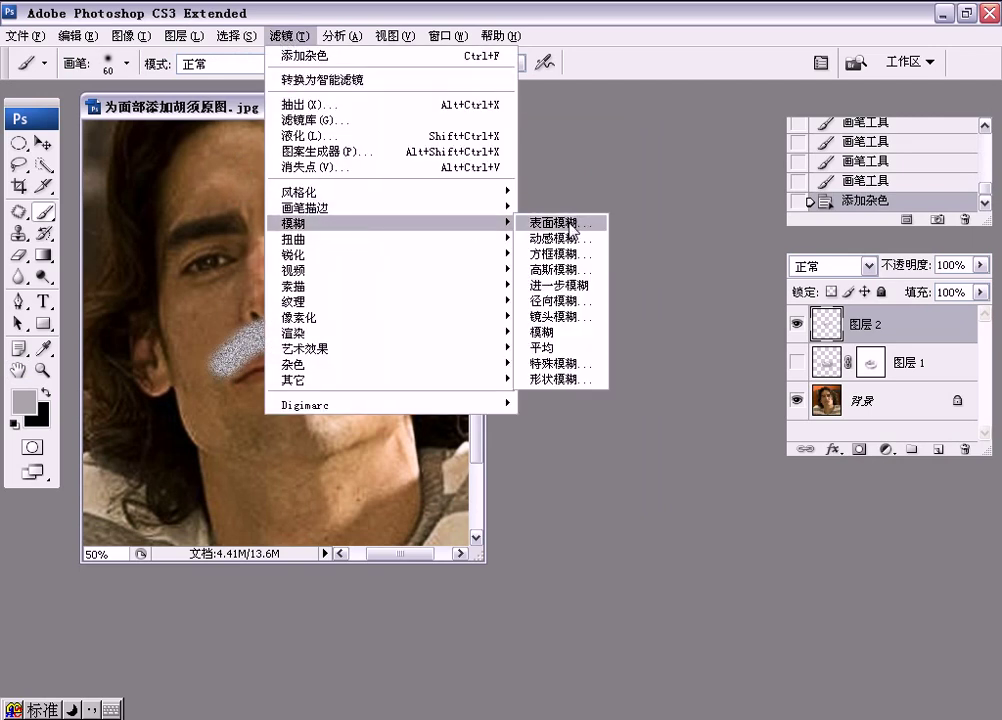
left_click(549, 301)
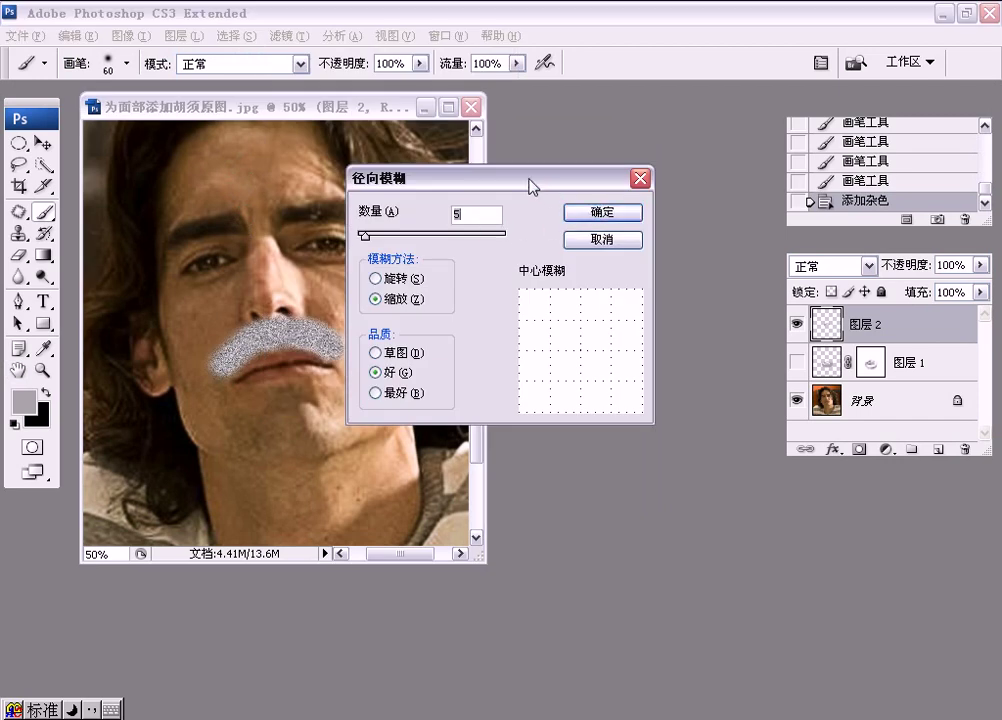
left_click_drag(531, 184, 552, 235)
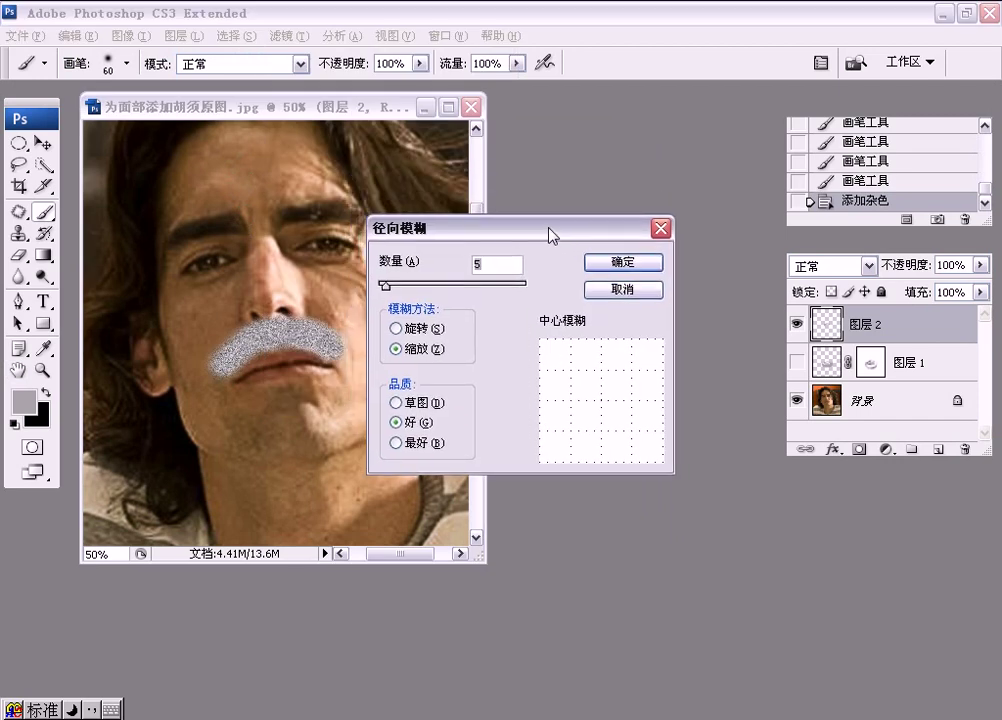
left_click(614, 268)
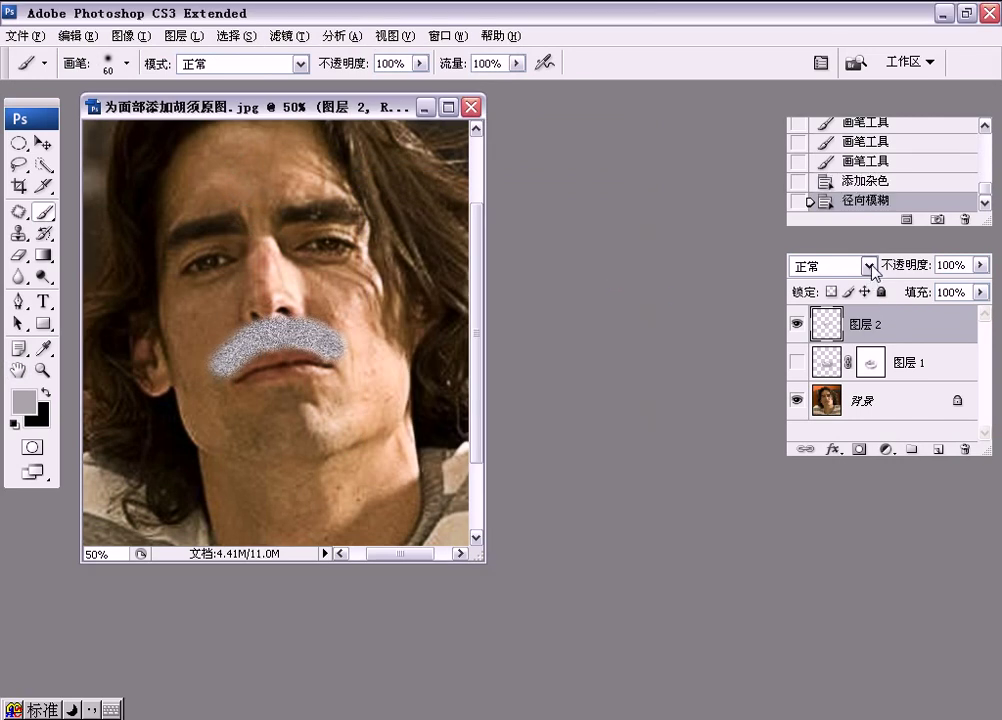
Set the mustache layer's blending mode to Multiply and add a layer mask to it
left_click(870, 266)
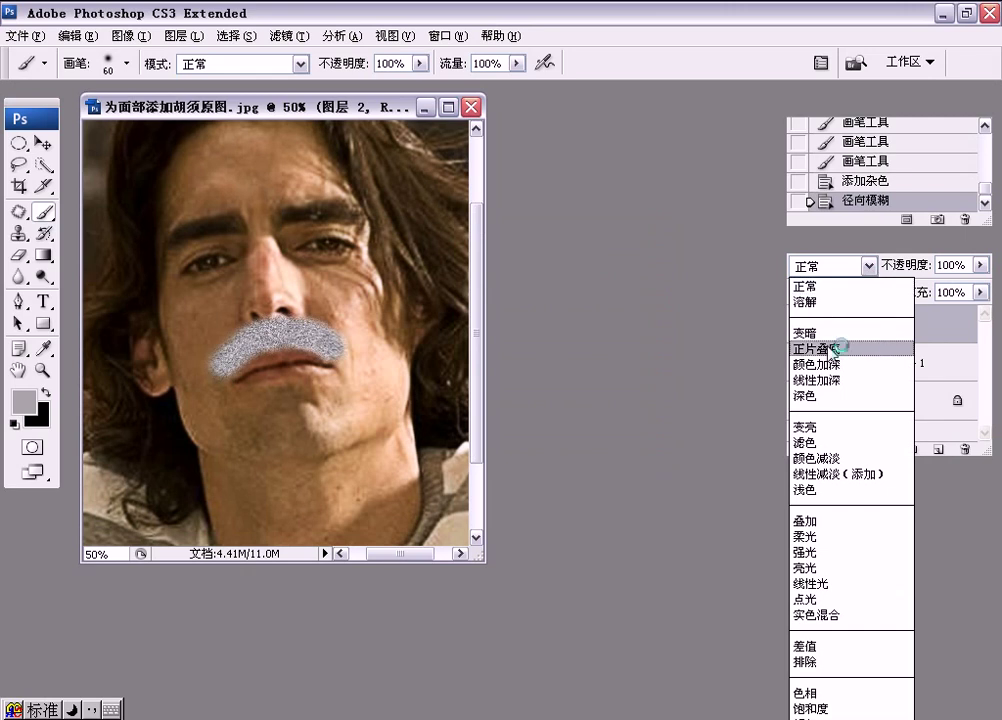
left_click(838, 347)
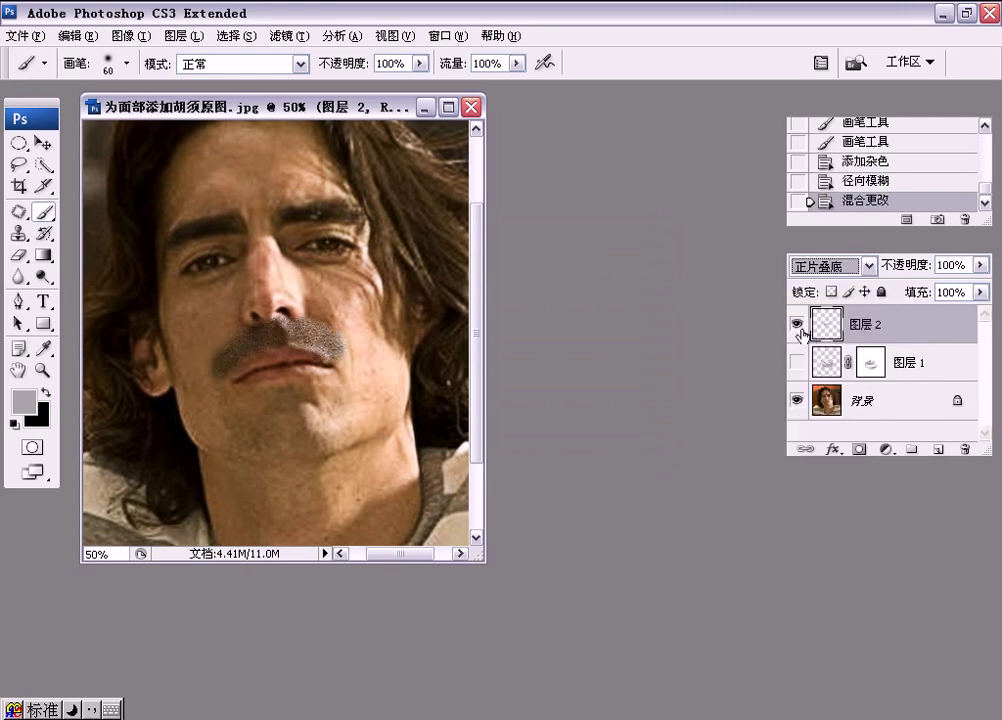
left_click(858, 450)
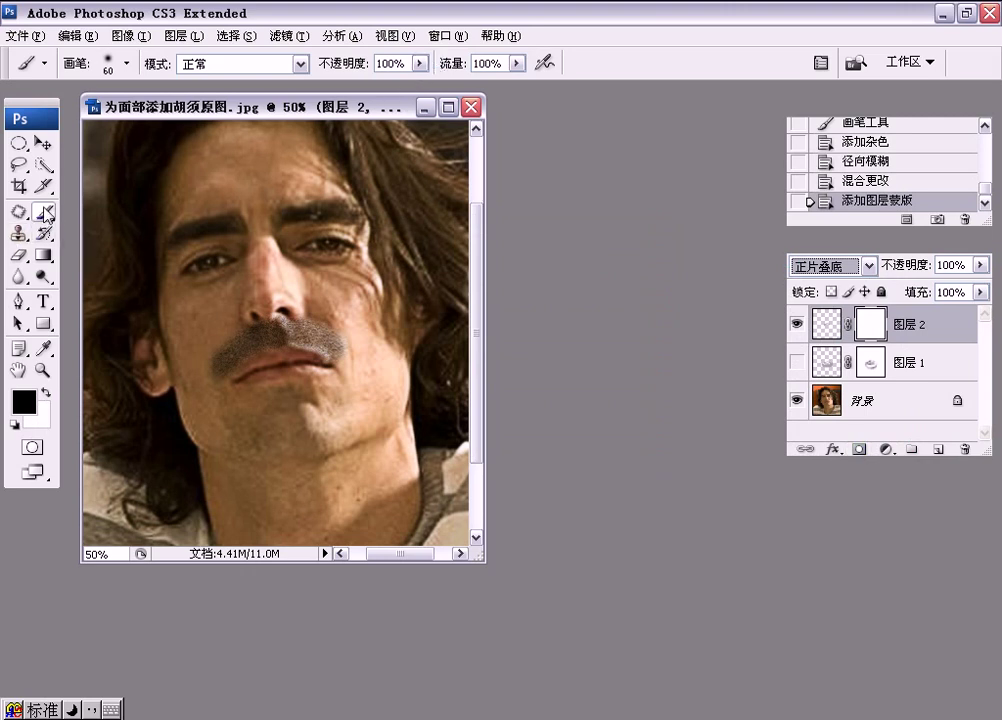
Set the brush to 76 px and 20% opacity, and target the mustache layer's mask with black as the foreground color
left_click(126, 63)
left_click_drag(83, 119, 100, 119)
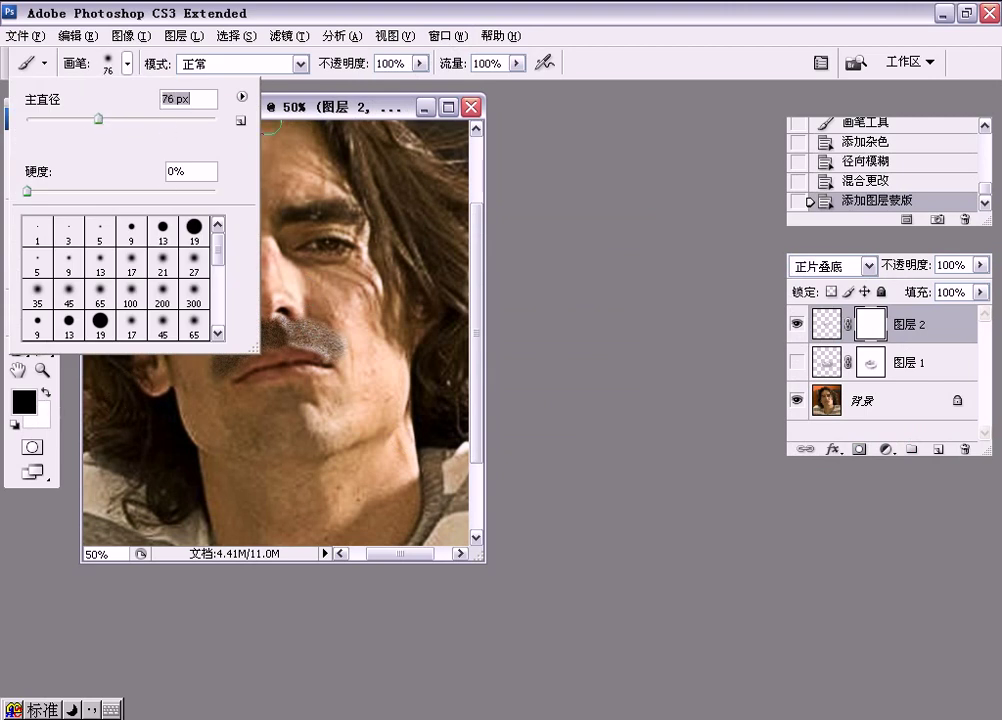
left_click(310, 122)
double_click(393, 65)
type("12")
key("Return")
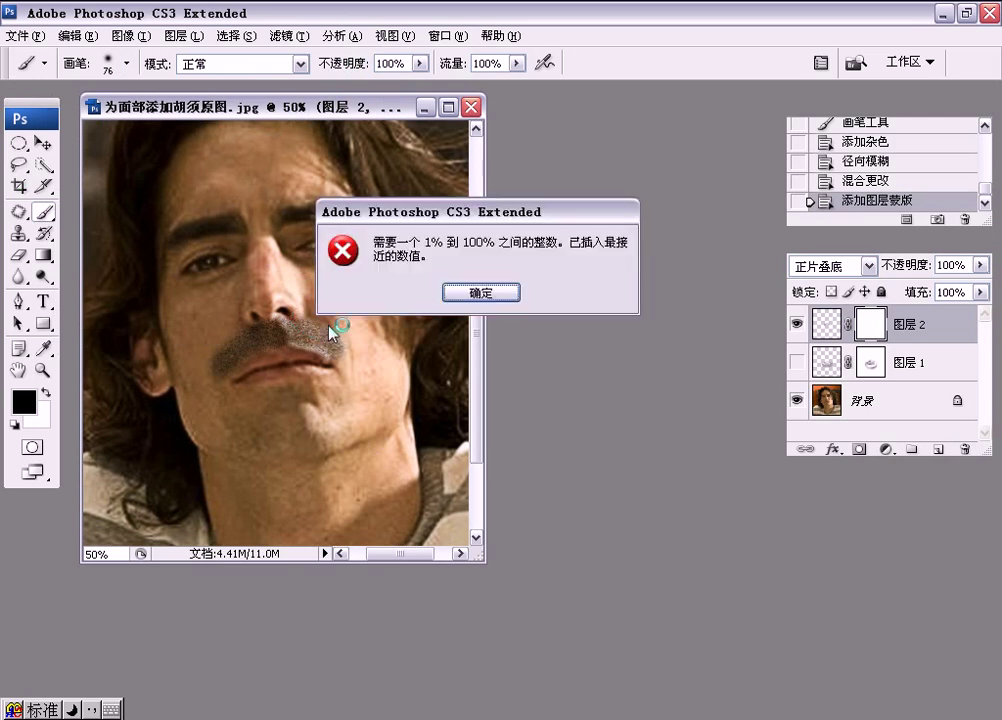
left_click(478, 292)
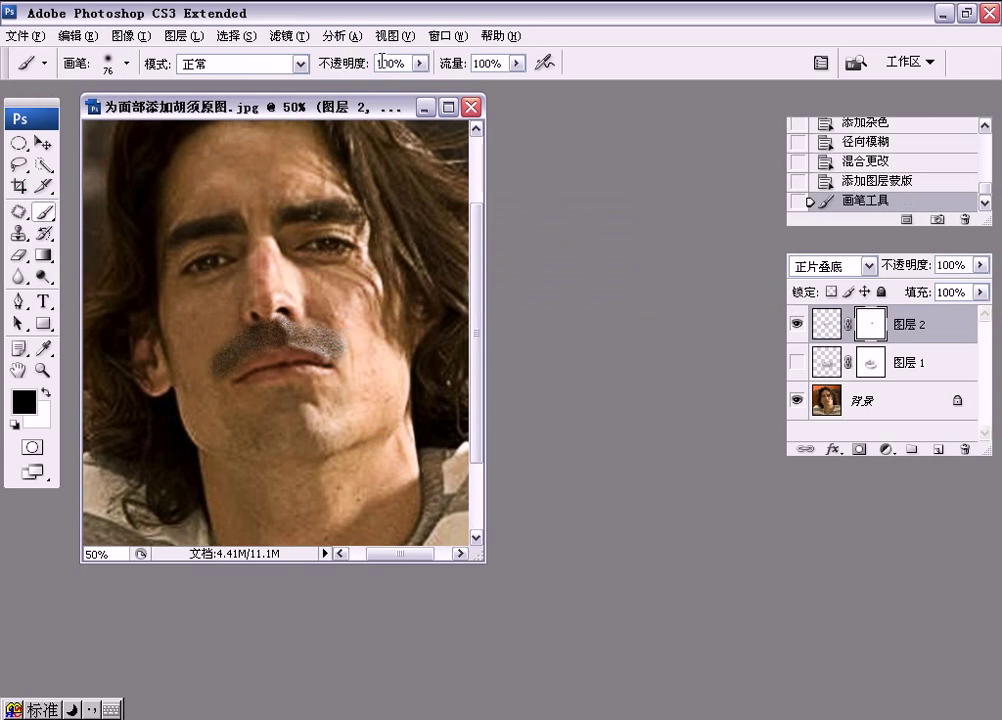
left_click(825, 322)
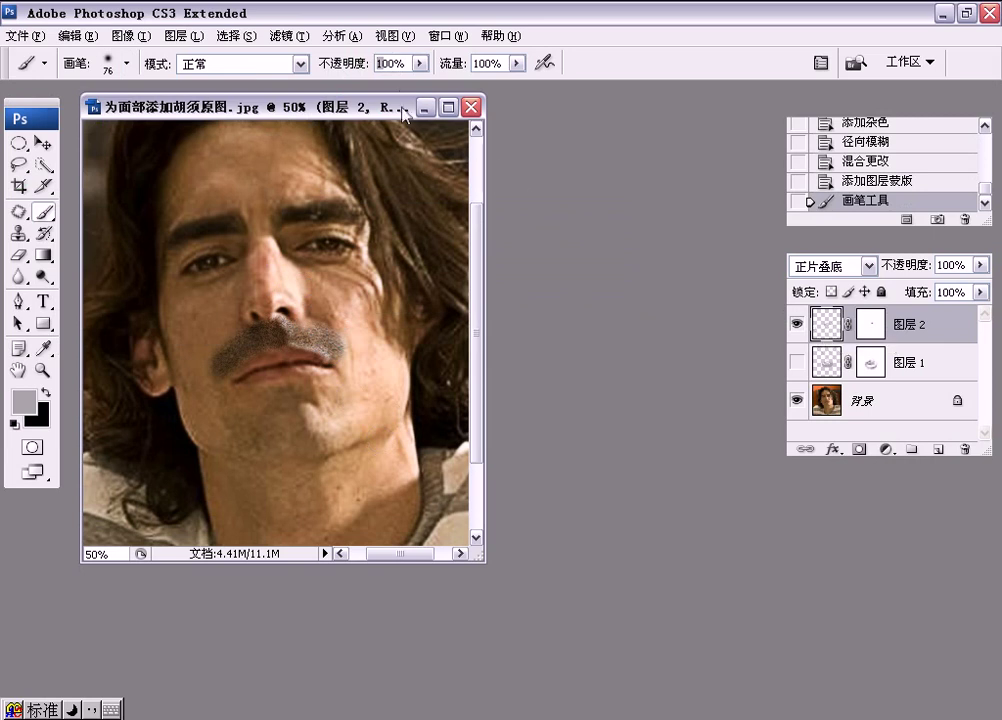
left_click_drag(333, 63, 262, 56)
left_click(871, 324)
key("d")
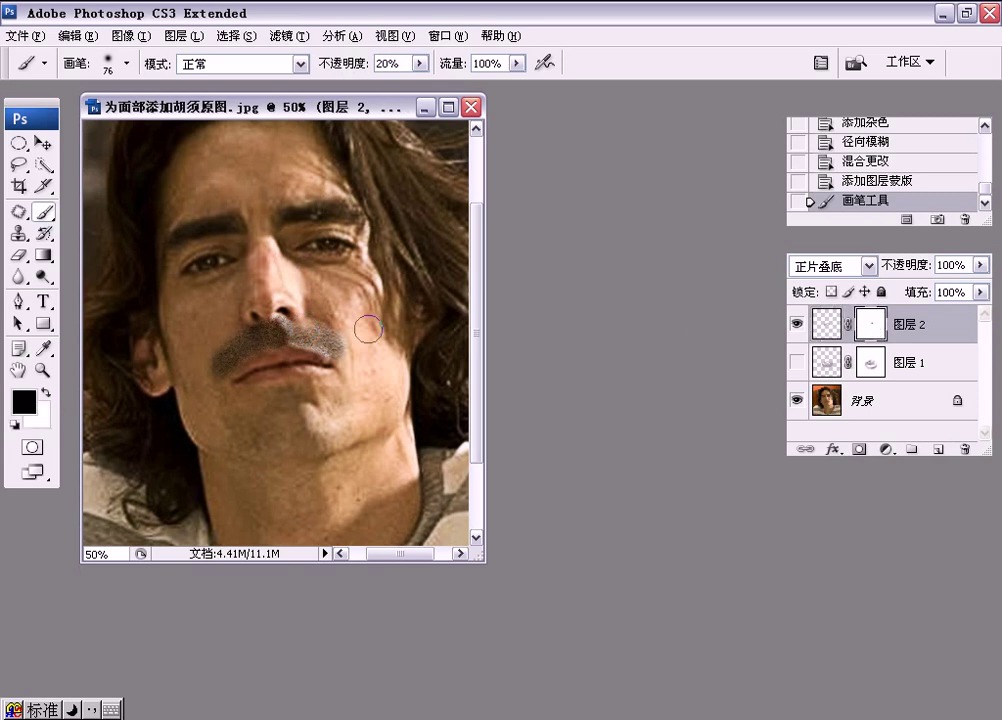
Paint black on the mask to soften the mustache over the upper lip, and show the beard layer again
mouse_move(328, 338)
left_mouse_down()
mouse_move(340, 328)
mouse_move(332, 342)
mouse_move(274, 328)
left_mouse_up()
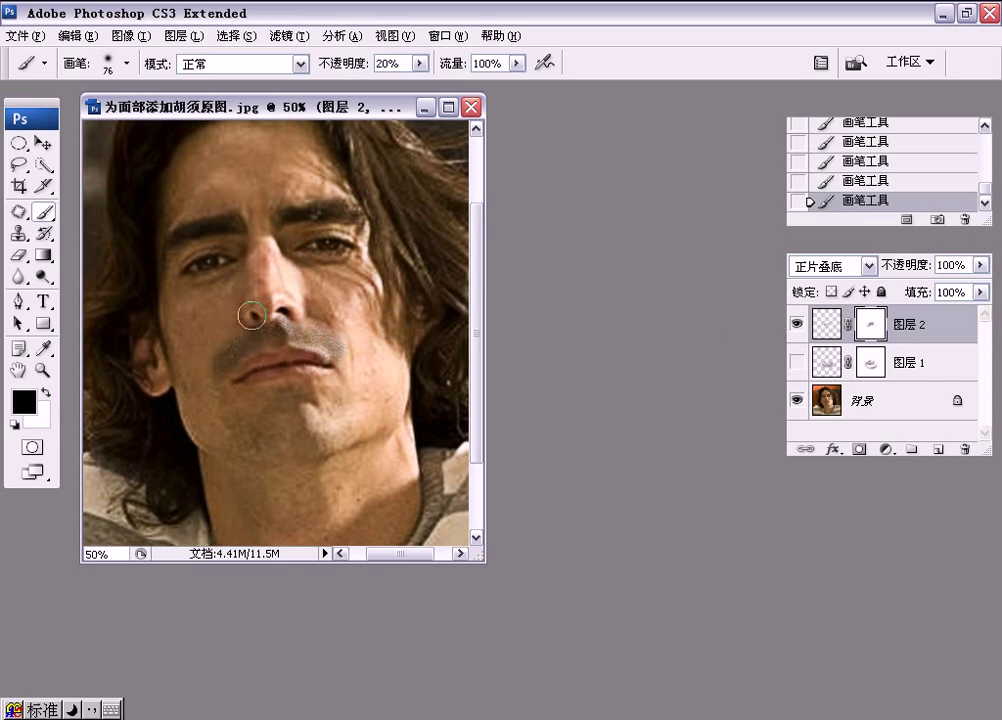
left_click_drag(242, 358, 242, 367)
left_click_drag(253, 320, 315, 316)
left_click(796, 362)
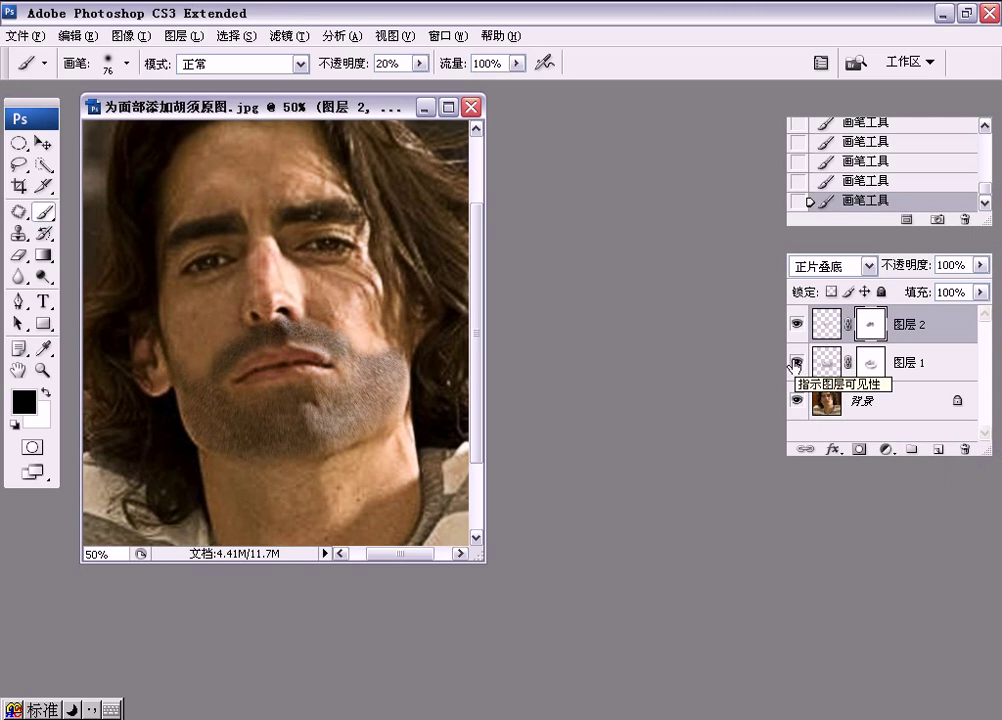
key("ctrl+minus")
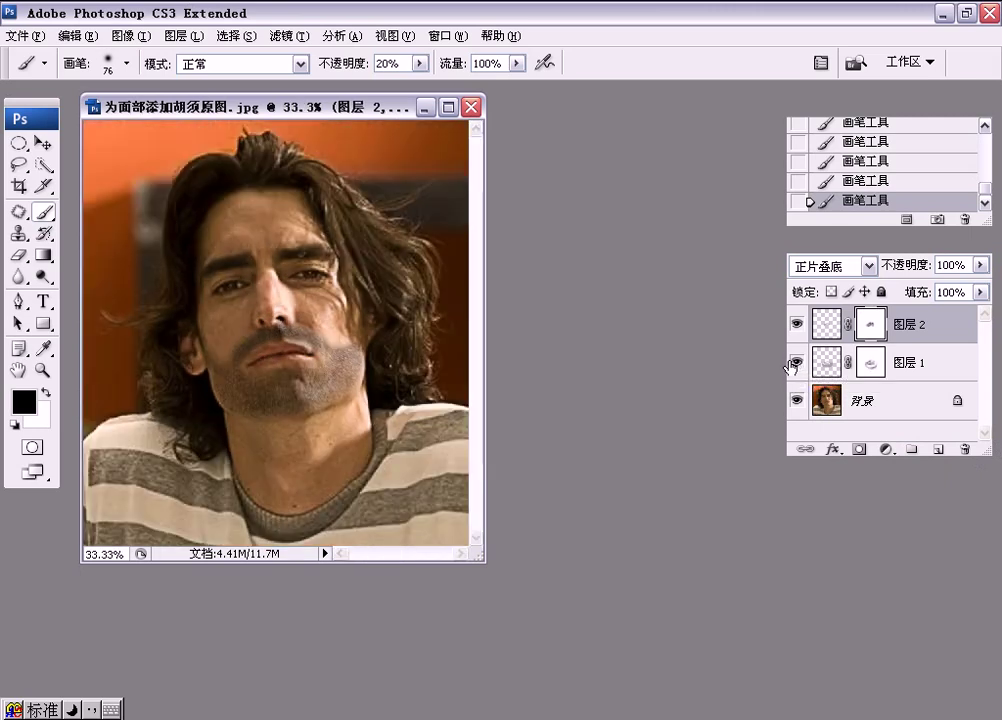